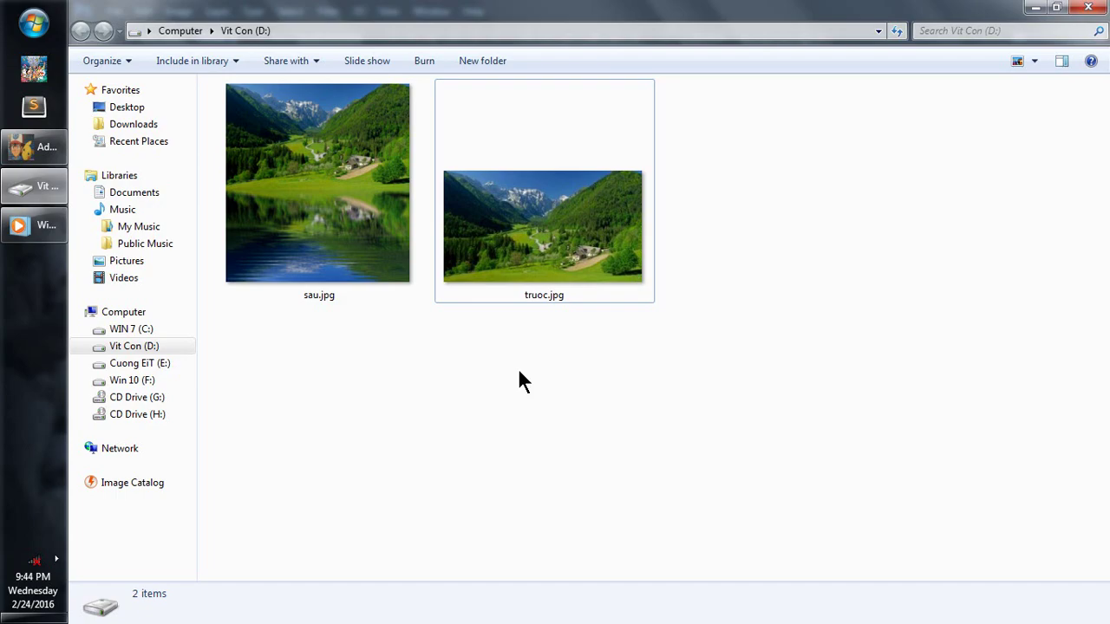
- Preview the original truoc.jpg and the finished example sau.jpg full-size
{"action": "left_click", "coordinate": [617, 232]}
{"action": "double_click", "coordinate": [617, 232]}
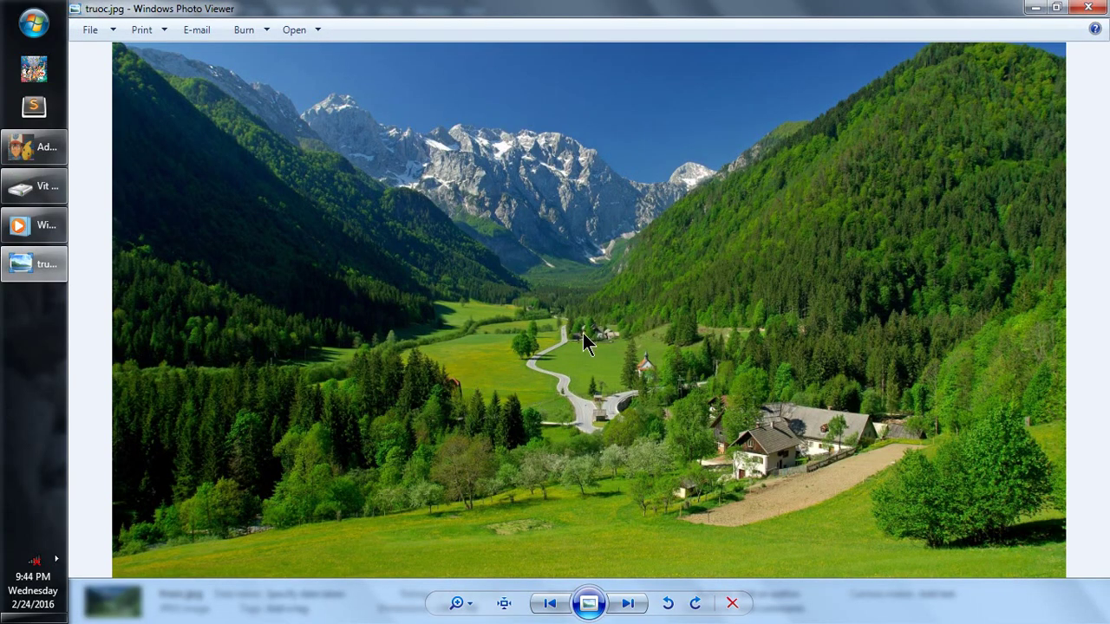
{"action": "left_click", "coordinate": [1088, 7]}
{"action": "double_click", "coordinate": [280, 168]}
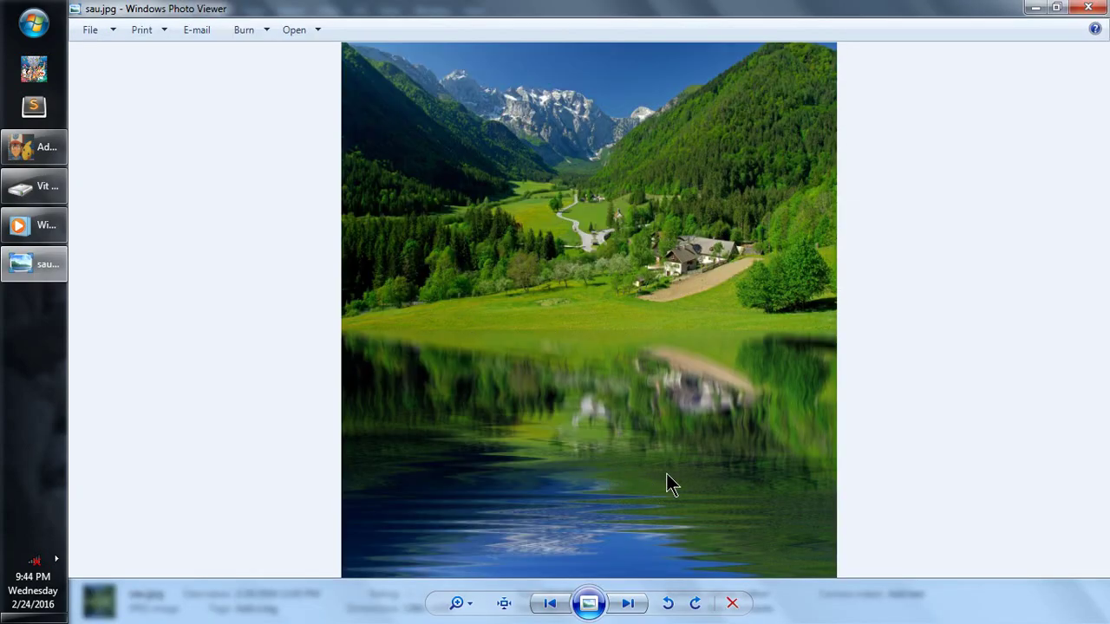
{"action": "scroll", "coordinate": [665, 473], "scroll_direction": "up", "scroll_amount": 1}
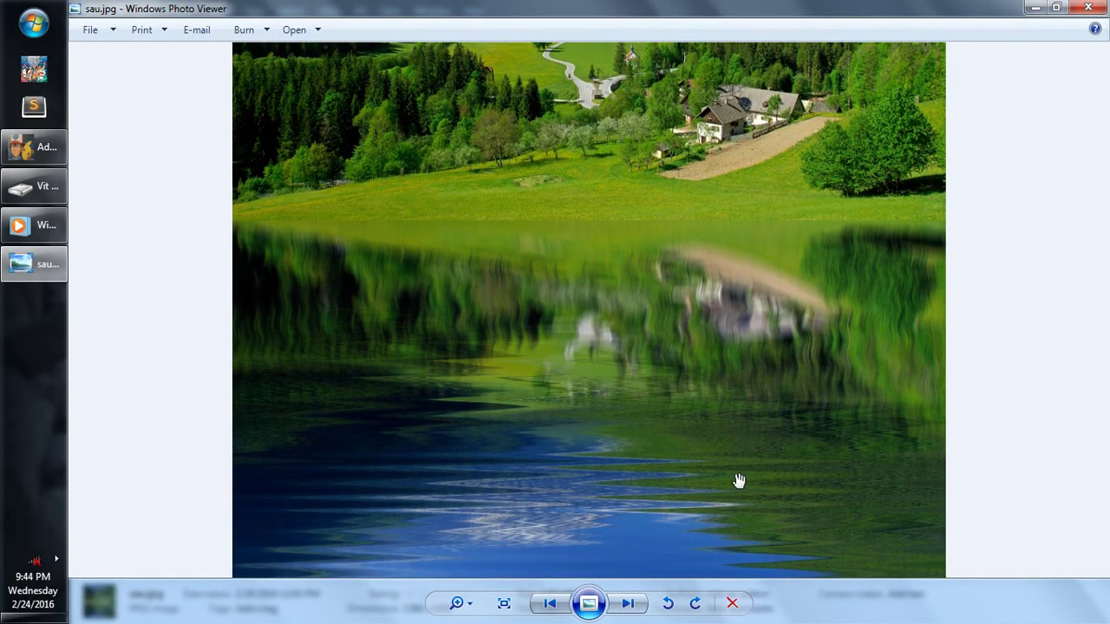
{"action": "scroll", "coordinate": [347, 451], "scroll_direction": "down", "scroll_amount": 1}
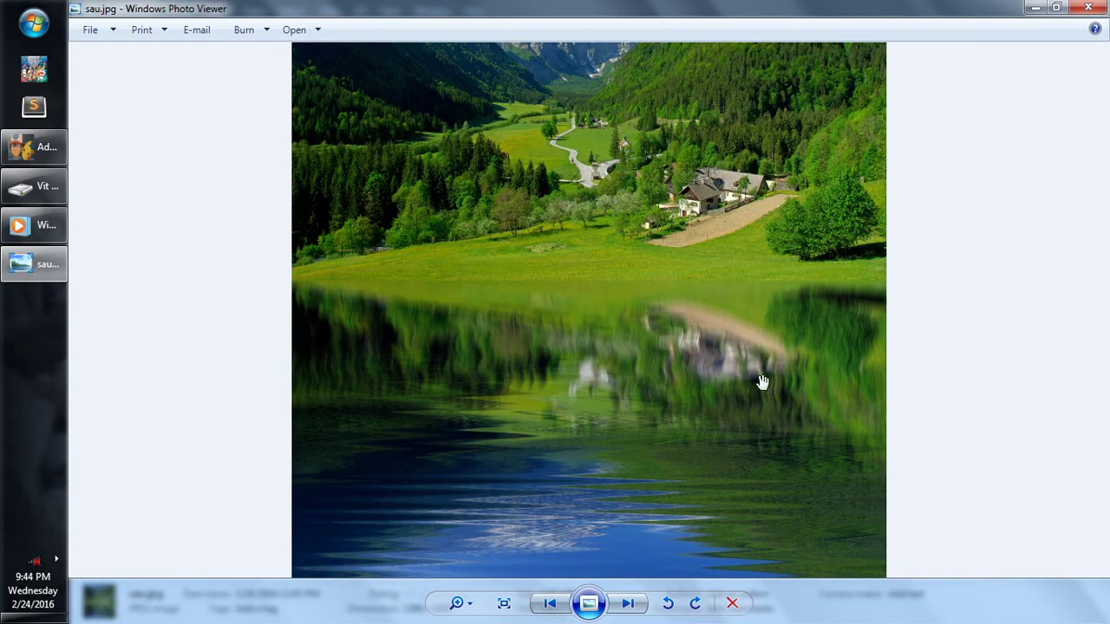
{"action": "left_click", "coordinate": [1088, 8]}
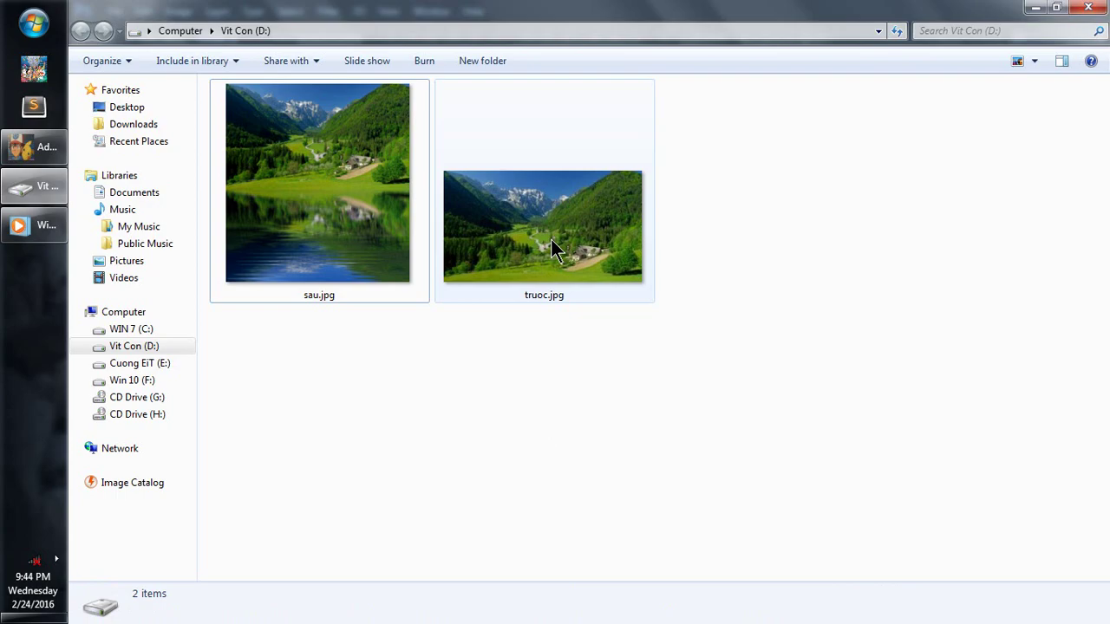
- Open truoc.jpg in Photoshop and convert its Background layer to a smart object
{"action": "mouse_move", "coordinate": [555, 249]}
{"action": "left_mouse_down"}
{"action": "mouse_move", "coordinate": [13, 154]}
{"action": "mouse_move", "coordinate": [427, 271]}
{"action": "left_mouse_up"}
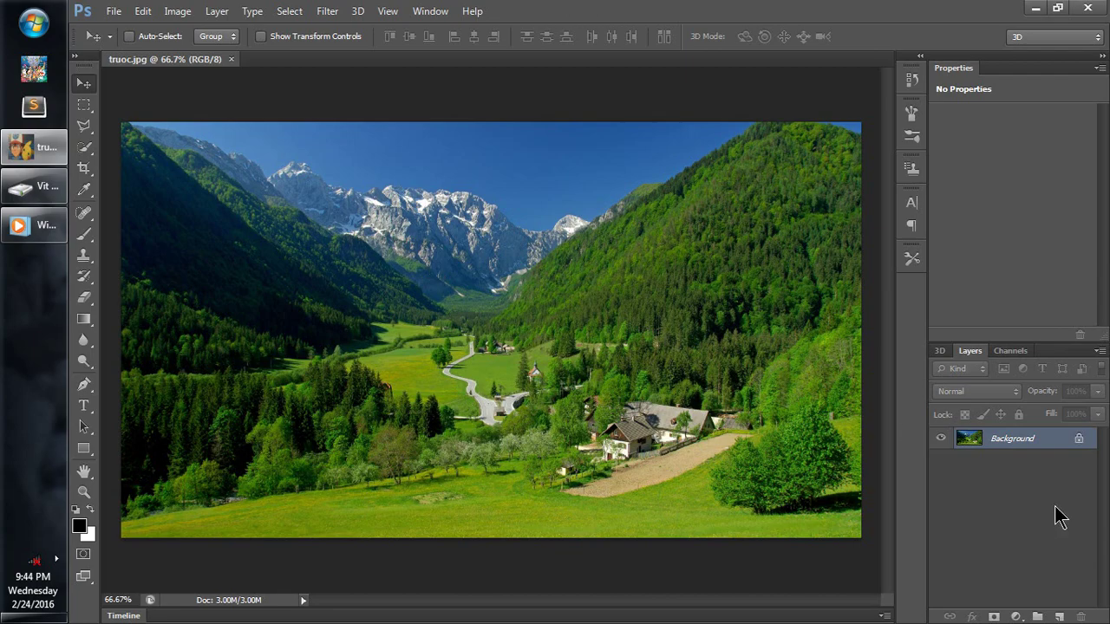
{"action": "right_click", "coordinate": [1029, 439]}
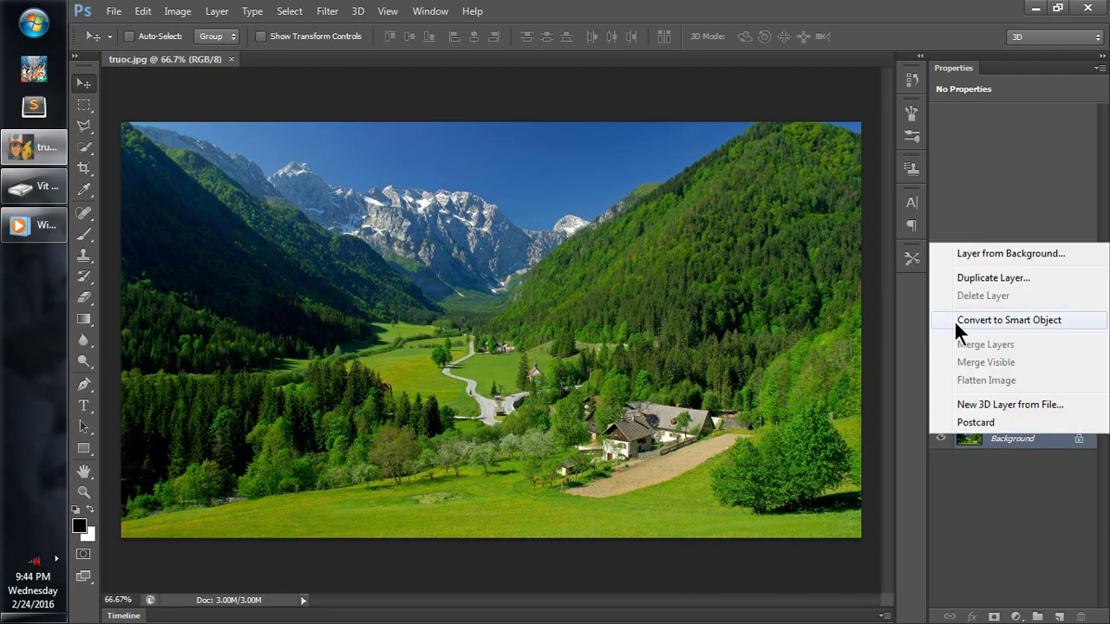
{"action": "left_click", "coordinate": [1007, 321]}
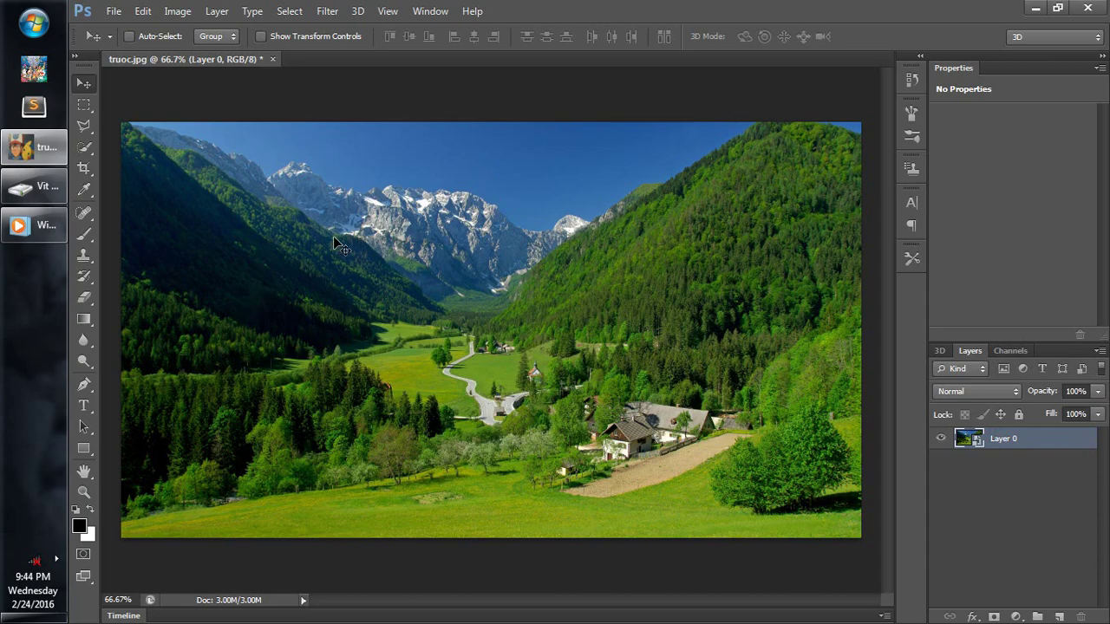
- Crop-extend the canvas downward to about twice its height, leaving transparent space below the photo
{"action": "key", "text": "c"}
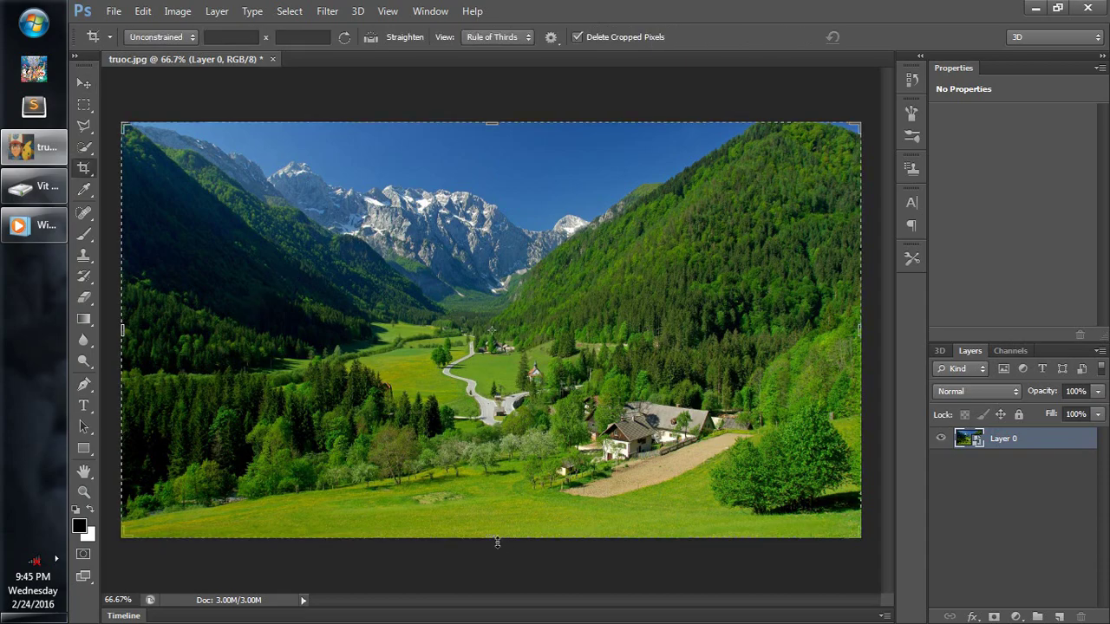
{"action": "mouse_move", "coordinate": [497, 542]}
{"action": "left_mouse_down"}
{"action": "mouse_move", "coordinate": [496, 620]}
{"action": "mouse_move", "coordinate": [497, 596]}
{"action": "left_mouse_up"}
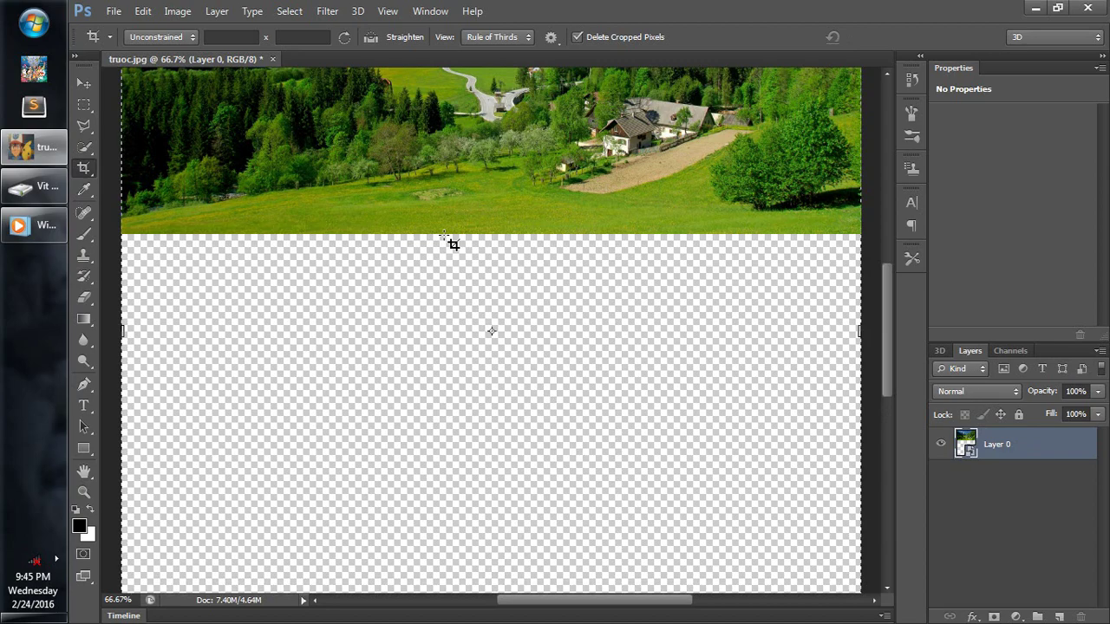
{"action": "key", "text": "v"}
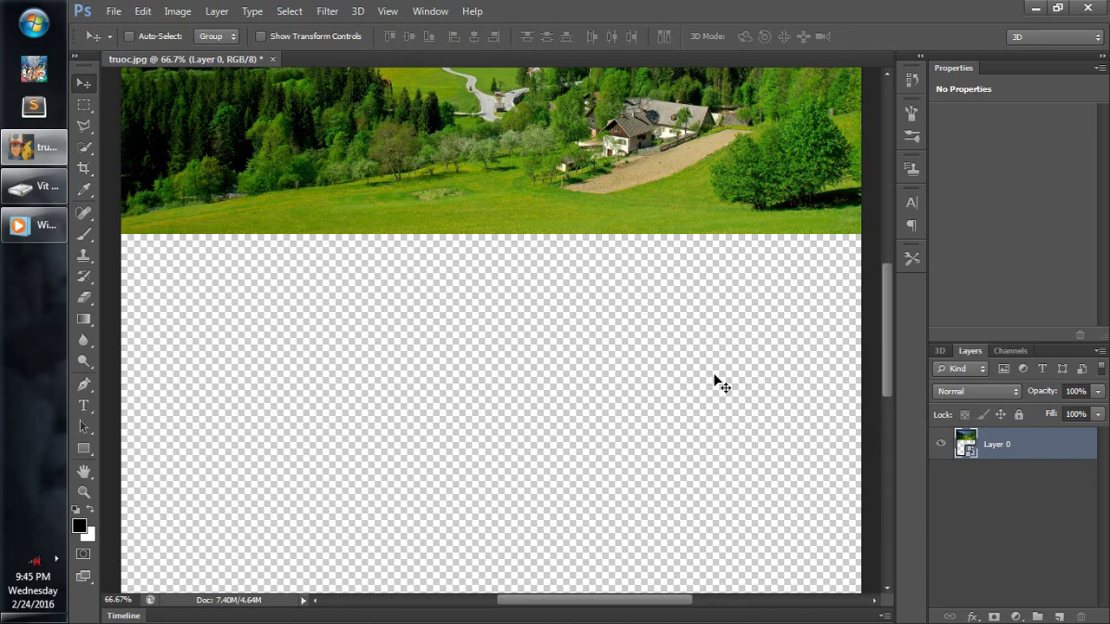
{"action": "key", "text": "ctrl+0"}
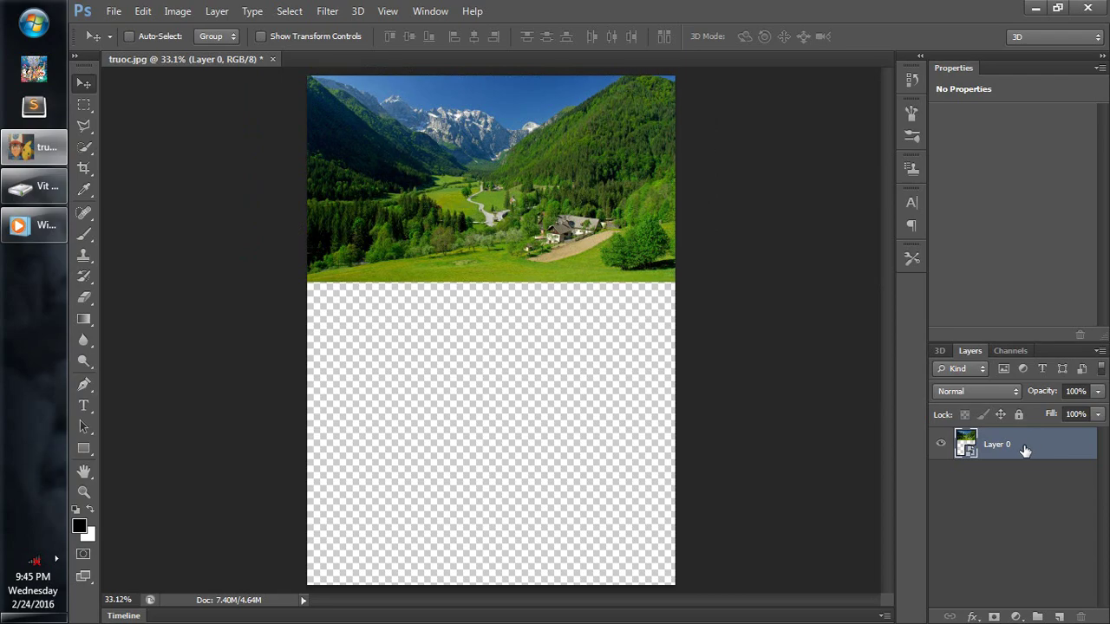
- Duplicate Layer 0, place the copy beneath it, and move it into the empty lower half
{"action": "key", "text": "ctrl+j"}
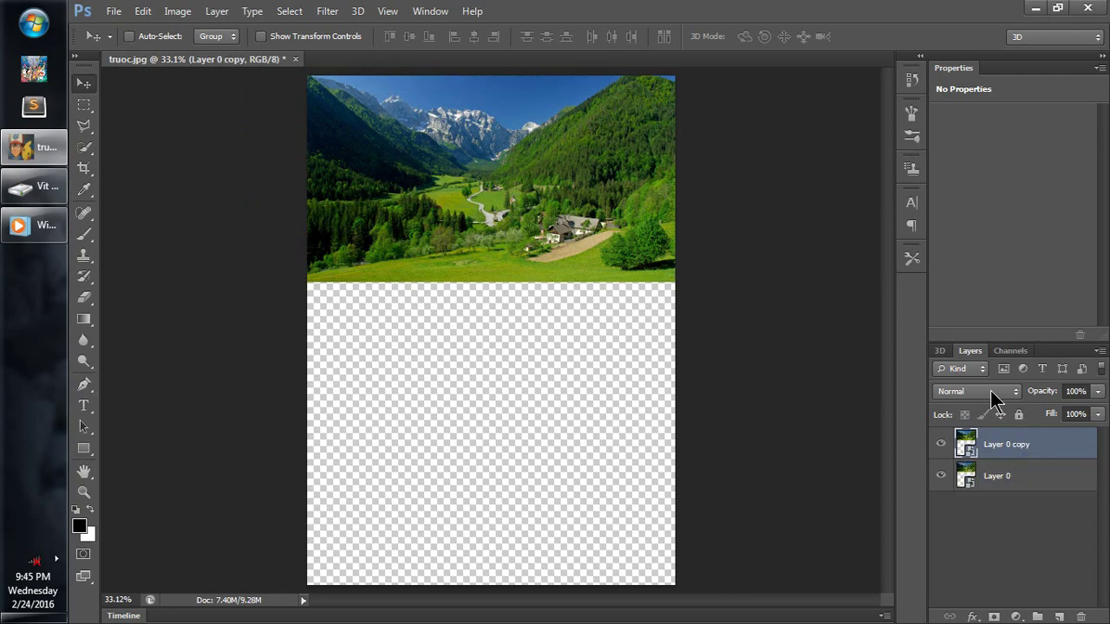
{"action": "left_click_drag", "start_coordinate": [1002, 454], "coordinate": [1007, 492]}
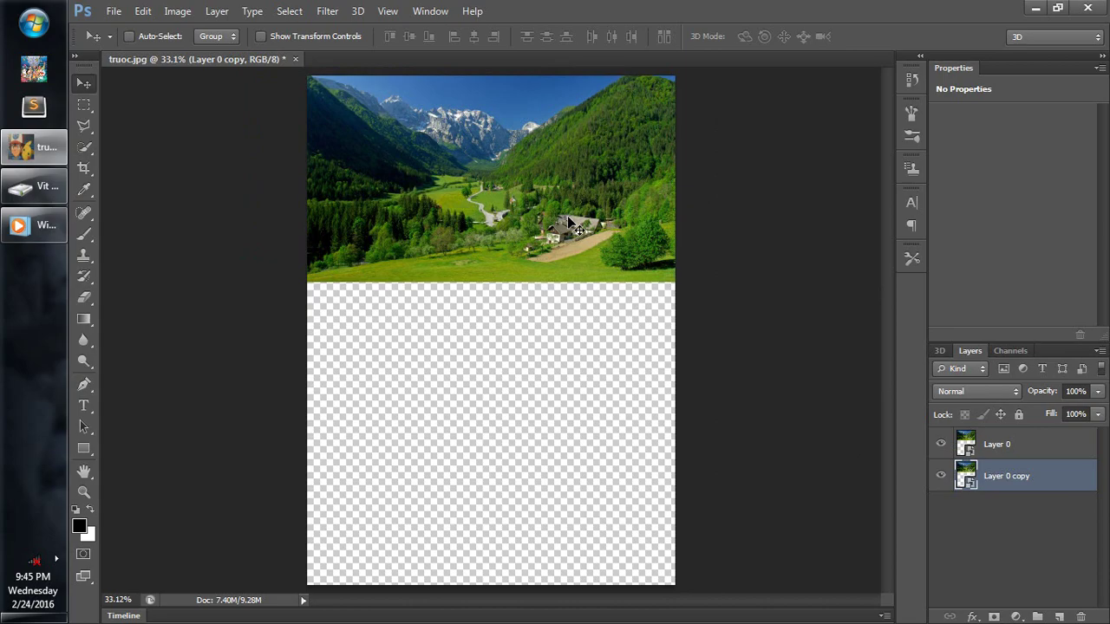
{"action": "left_click_drag", "start_coordinate": [571, 223], "coordinate": [567, 457]}
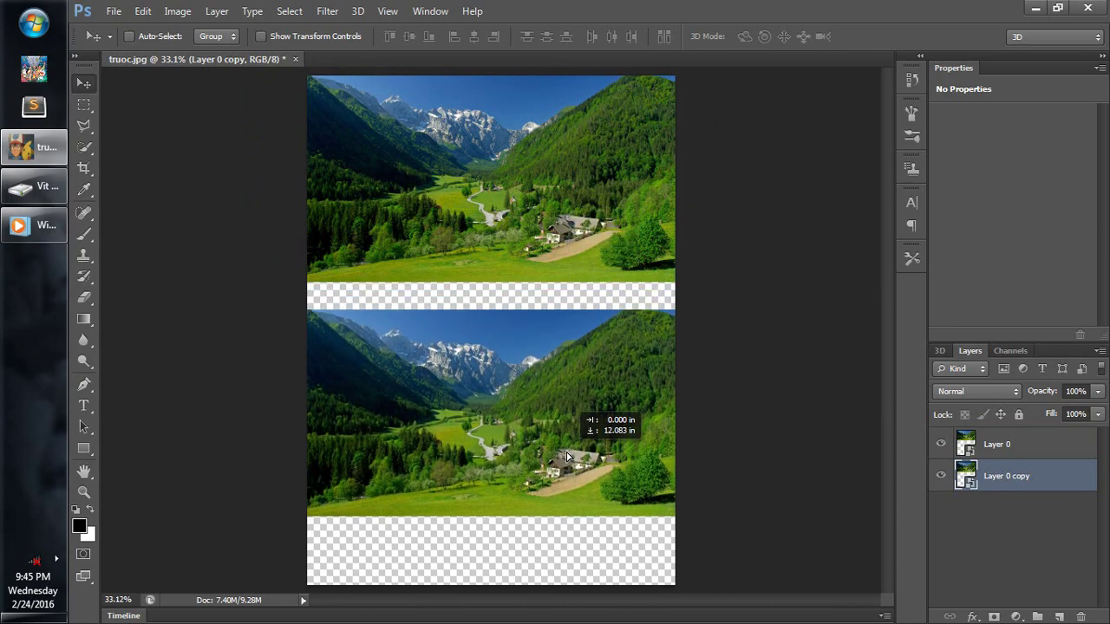
{"action": "left_click_drag", "start_coordinate": [567, 456], "coordinate": [569, 444]}
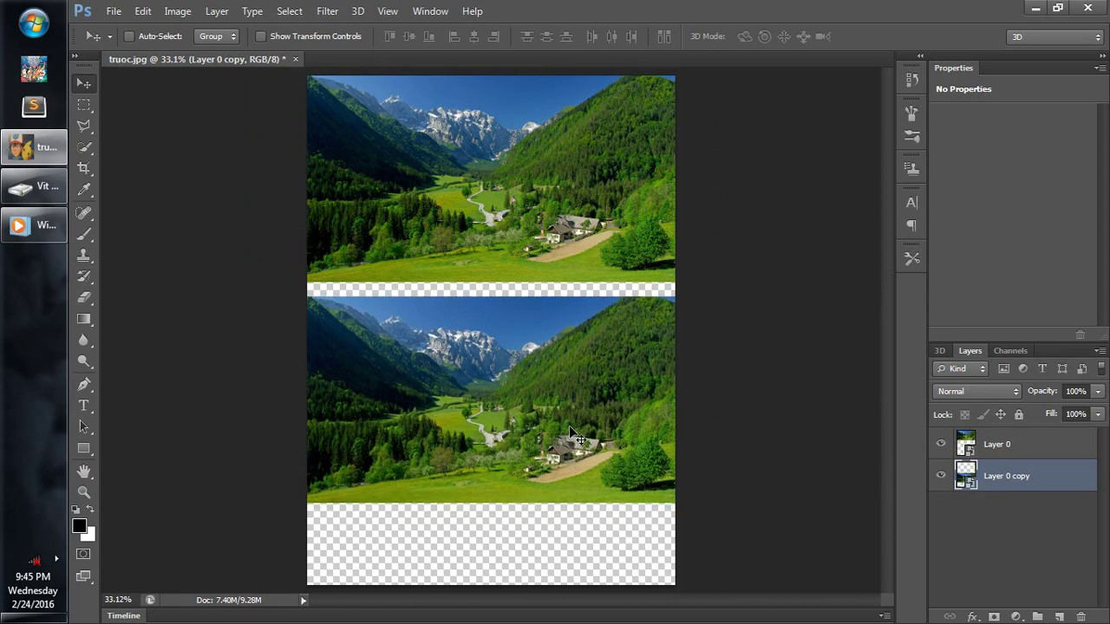
{"action": "scroll", "coordinate": [571, 431], "scroll_direction": "up", "scroll_amount": 1}
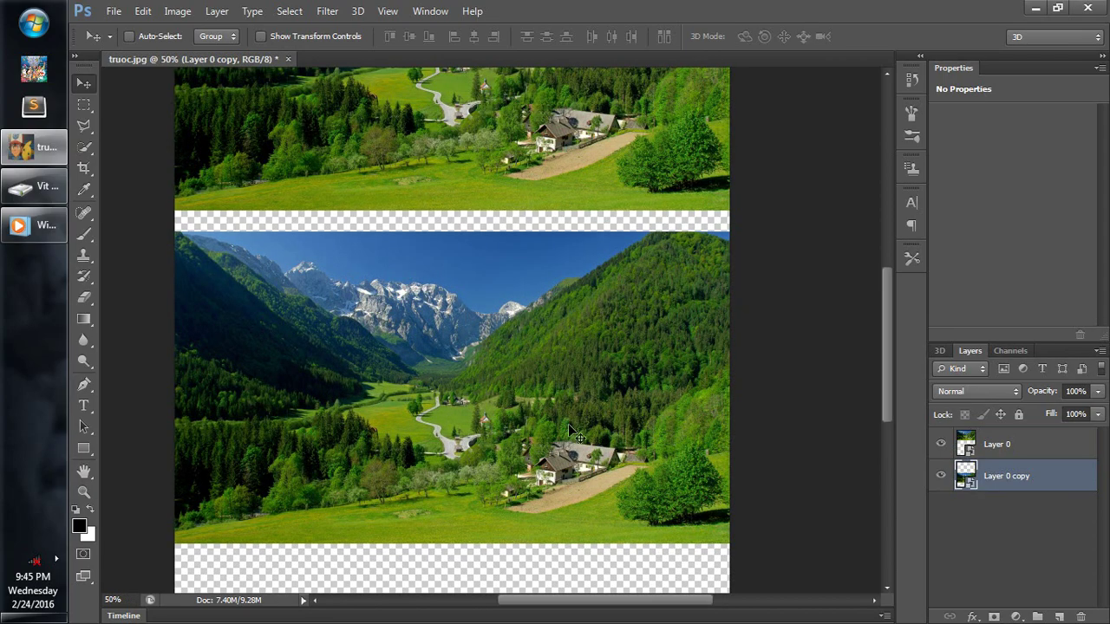
- Flip Layer 0 copy vertically with Free Transform so it mirrors the landscape
{"action": "key", "text": "ctrl+t"}
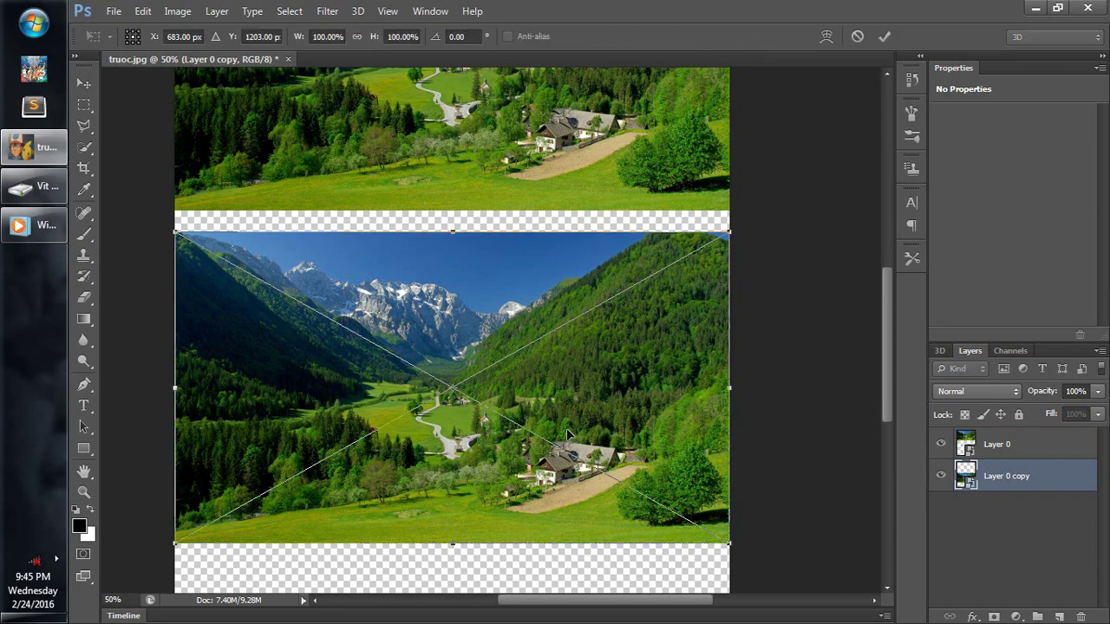
{"action": "right_click", "coordinate": [557, 397]}
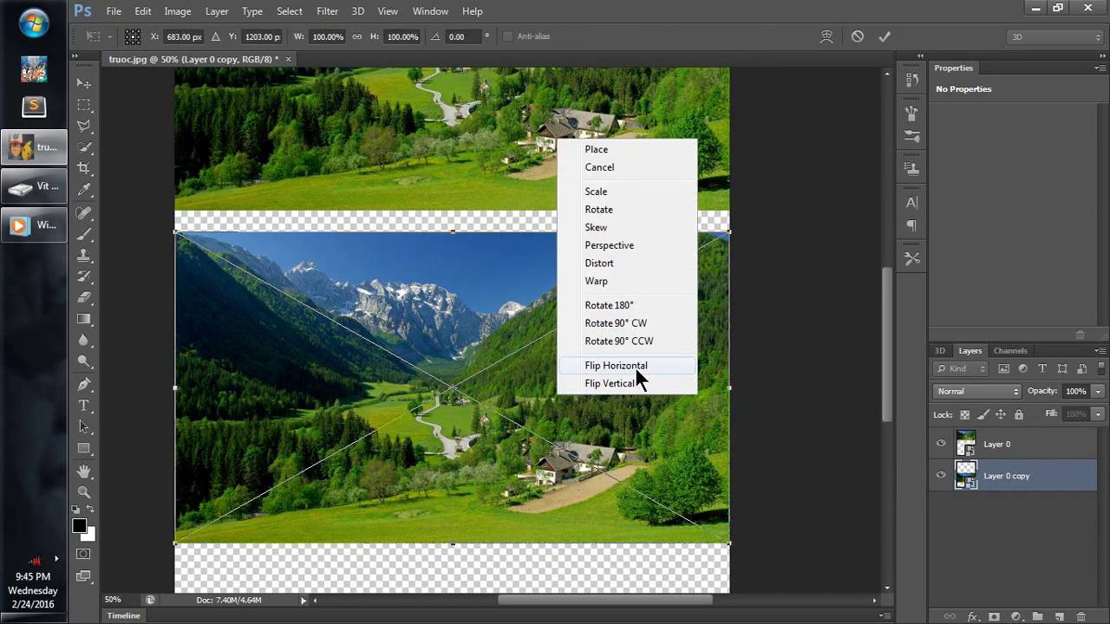
{"action": "left_click", "coordinate": [629, 384]}
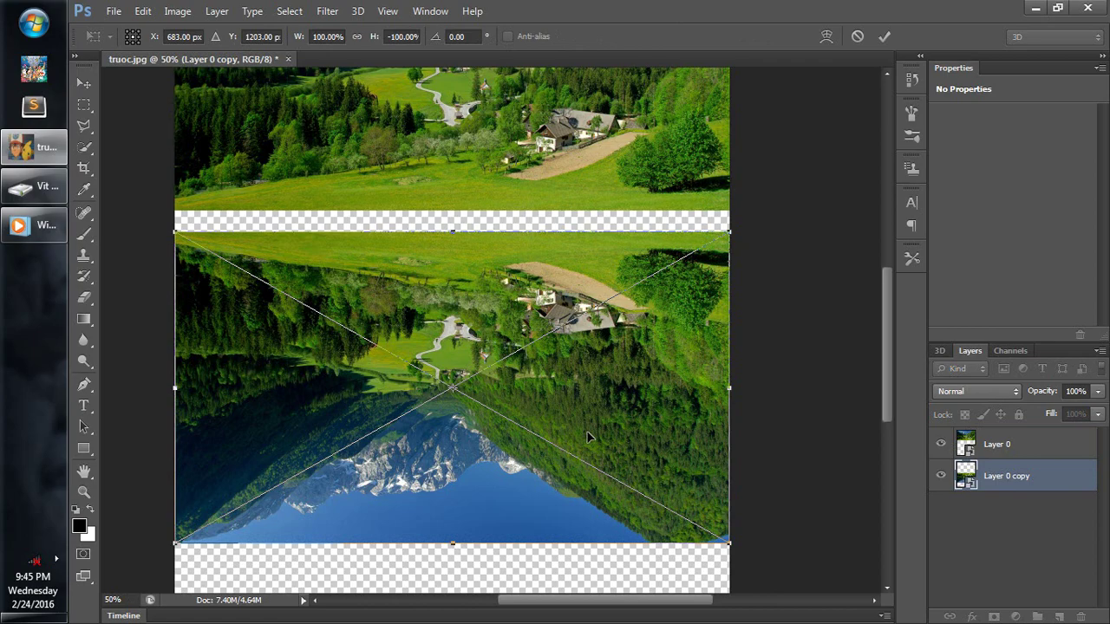
{"action": "key", "text": "Return"}
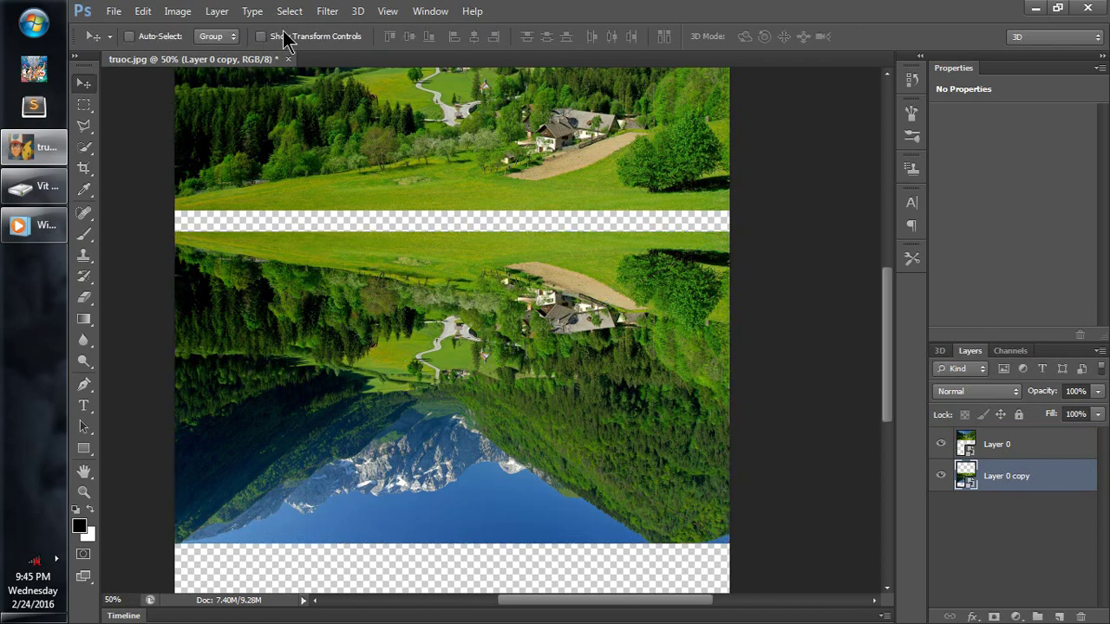
{"action": "left_click", "coordinate": [327, 11]}
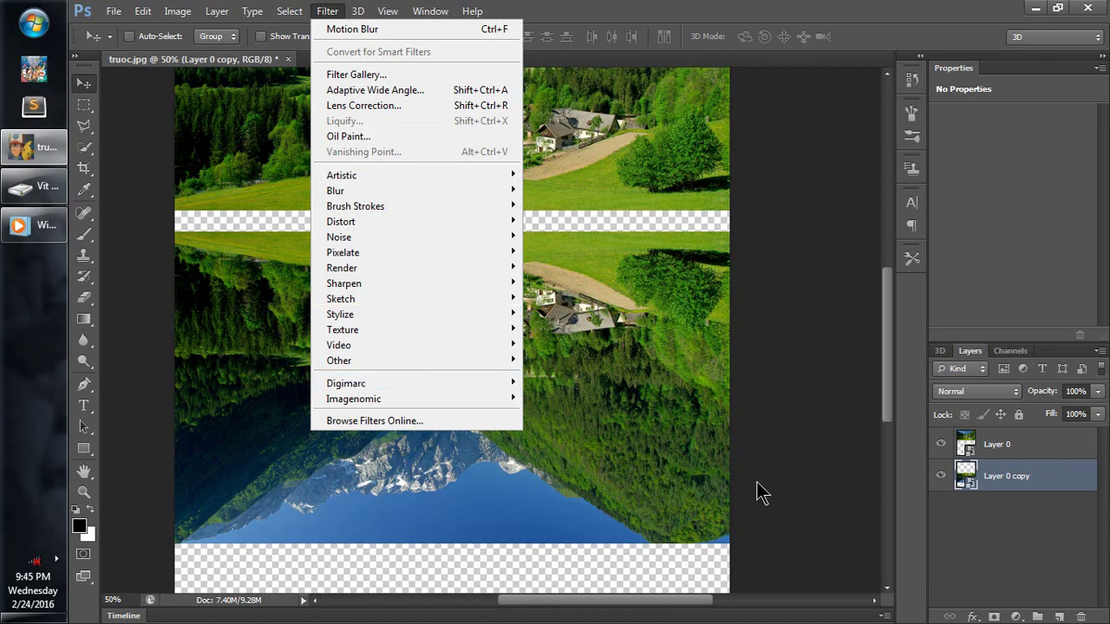
{"action": "mouse_move", "coordinate": [335, 190]}
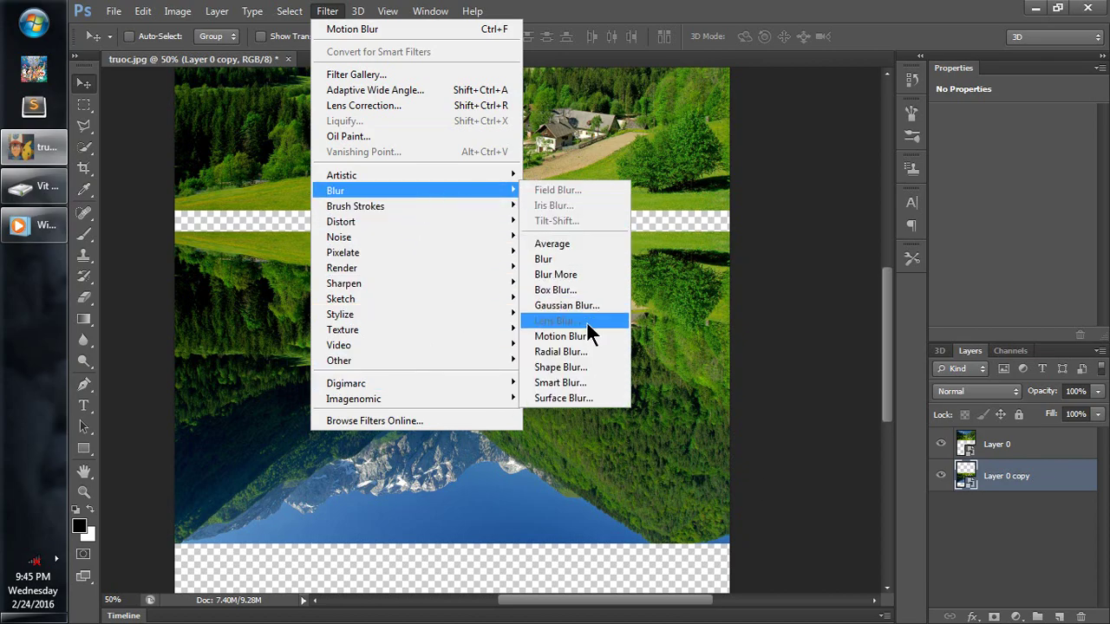
- Apply a Motion Blur smart filter with 90° angle and 31-pixel distance to the reflection
{"action": "left_click", "coordinate": [583, 334]}
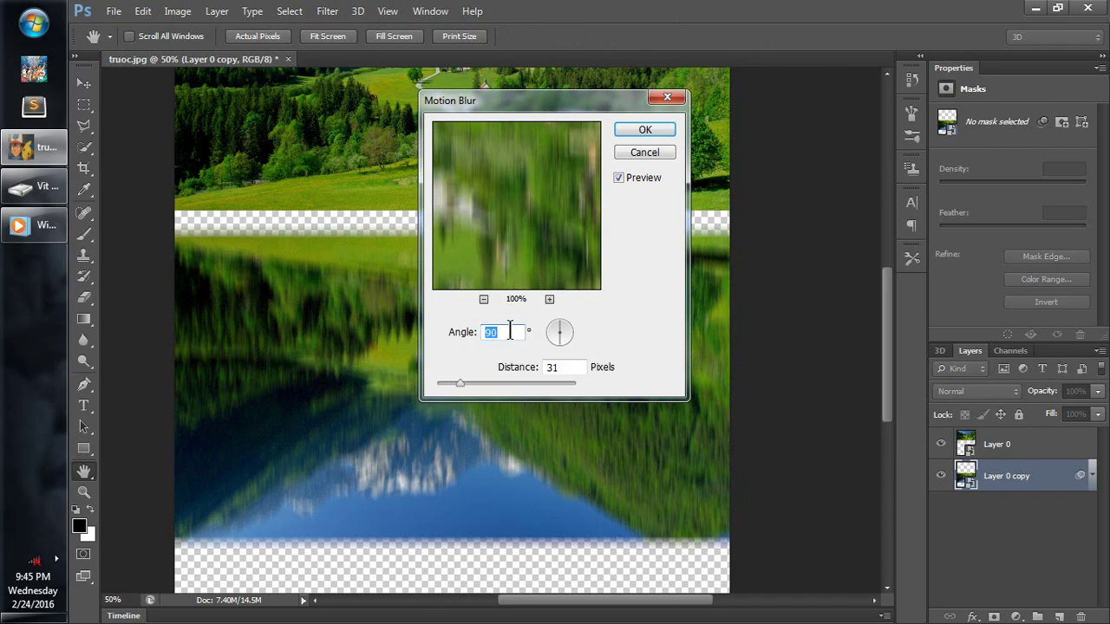
{"action": "left_click", "coordinate": [571, 366]}
{"action": "left_click", "coordinate": [651, 132]}
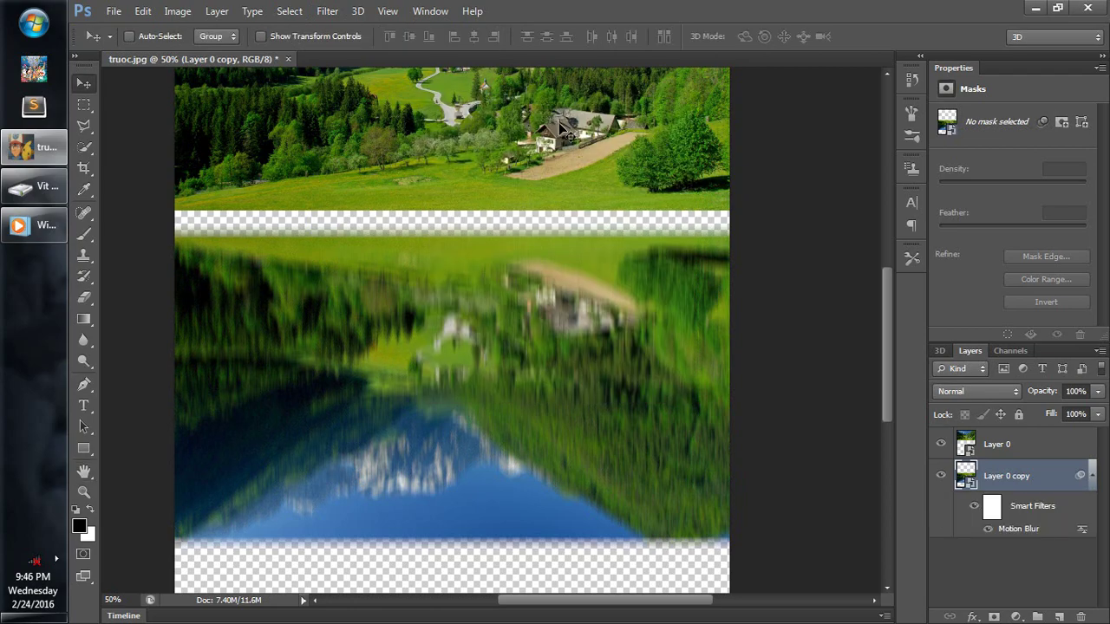
{"action": "left_click", "coordinate": [329, 11]}
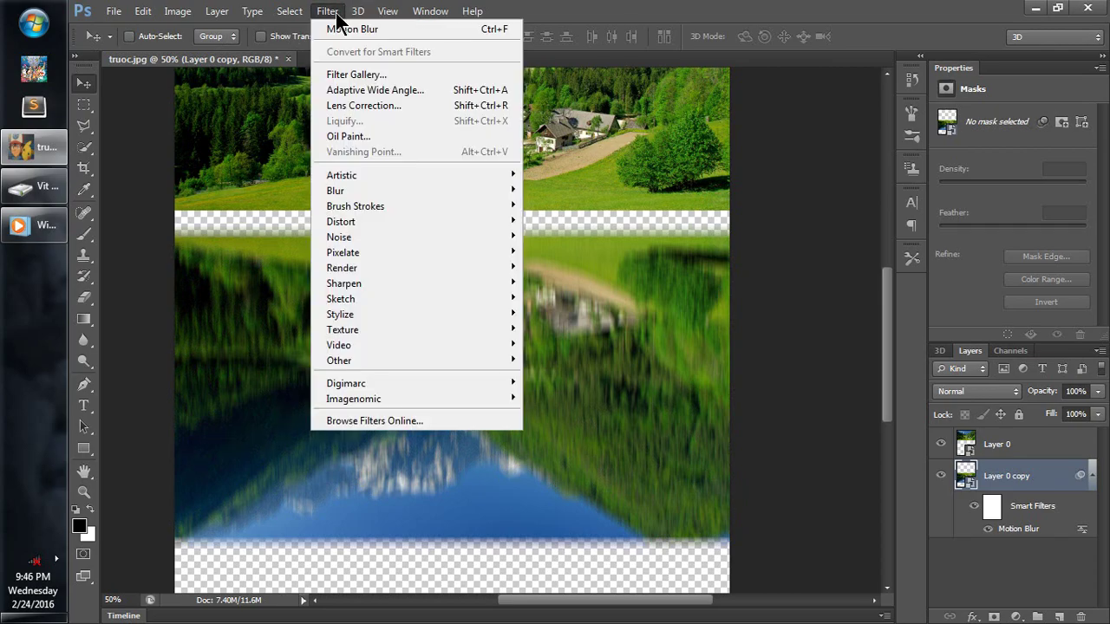
{"action": "mouse_move", "coordinate": [340, 221]}
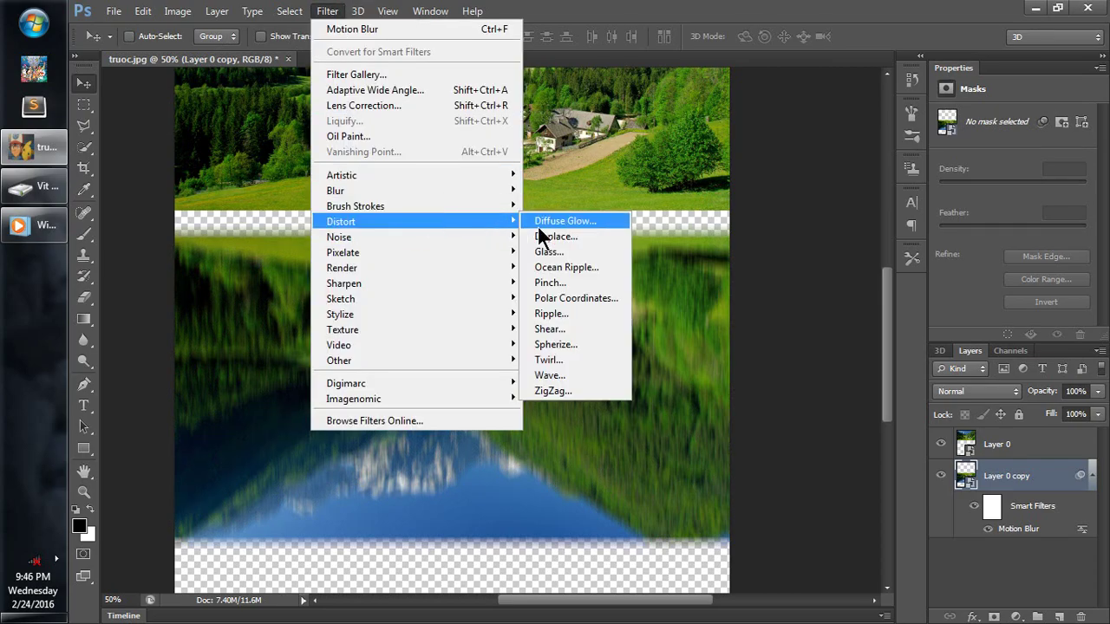
- Set the Wave filter to 100 generators with wavelength 1–18
{"action": "left_click", "coordinate": [602, 376]}
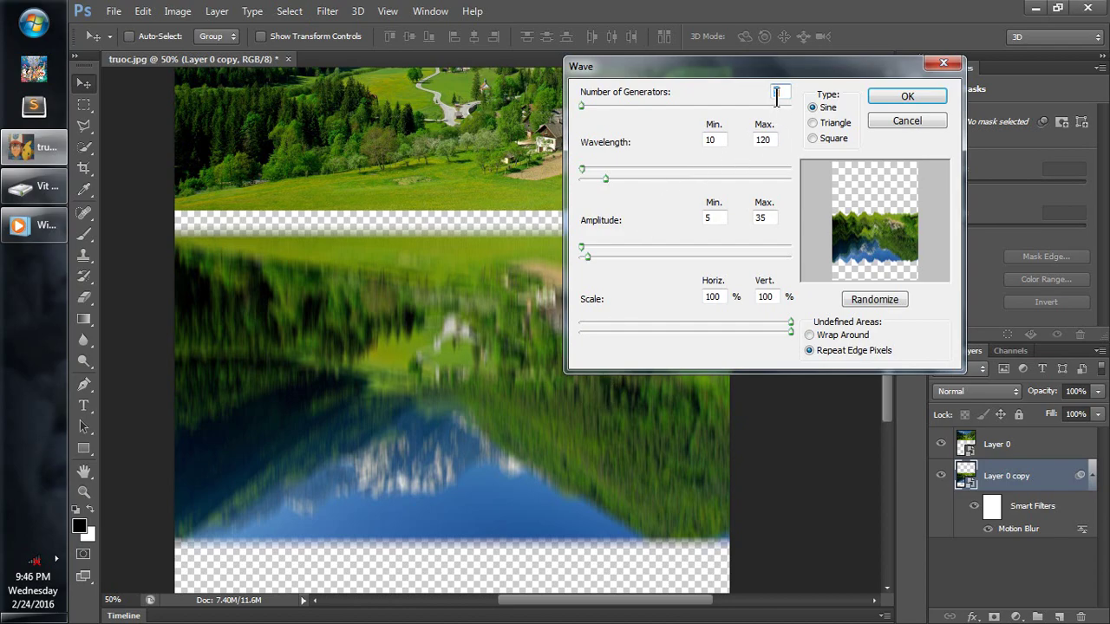
{"action": "type", "text": "100"}
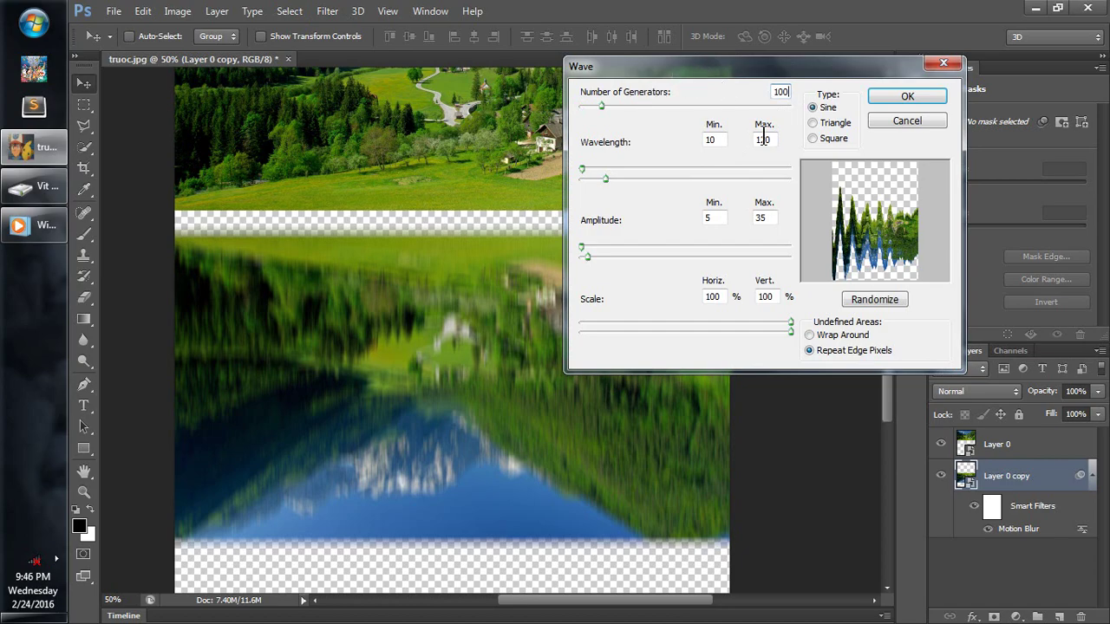
{"action": "left_click_drag", "start_coordinate": [718, 141], "coordinate": [710, 141]}
{"action": "key", "text": "alt"}
{"action": "key", "text": "BackSpace"}
{"action": "double_click", "coordinate": [764, 139]}
{"action": "type", "text": "18"}
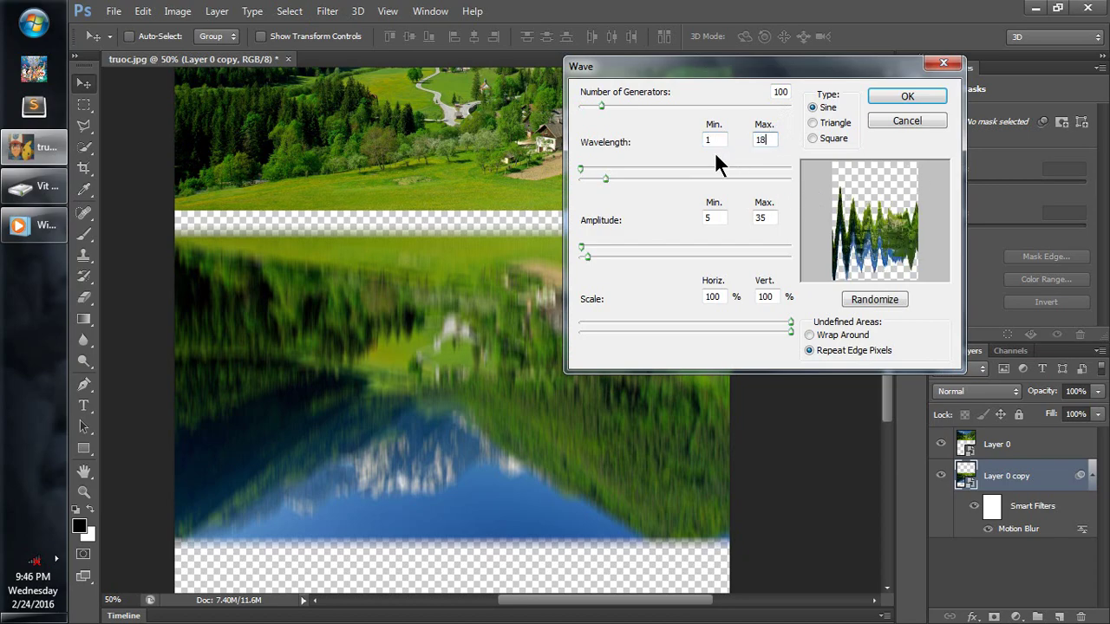
- Set Wave amplitude 1–21 and vertical scale 1%, then apply the filter
{"action": "double_click", "coordinate": [708, 218]}
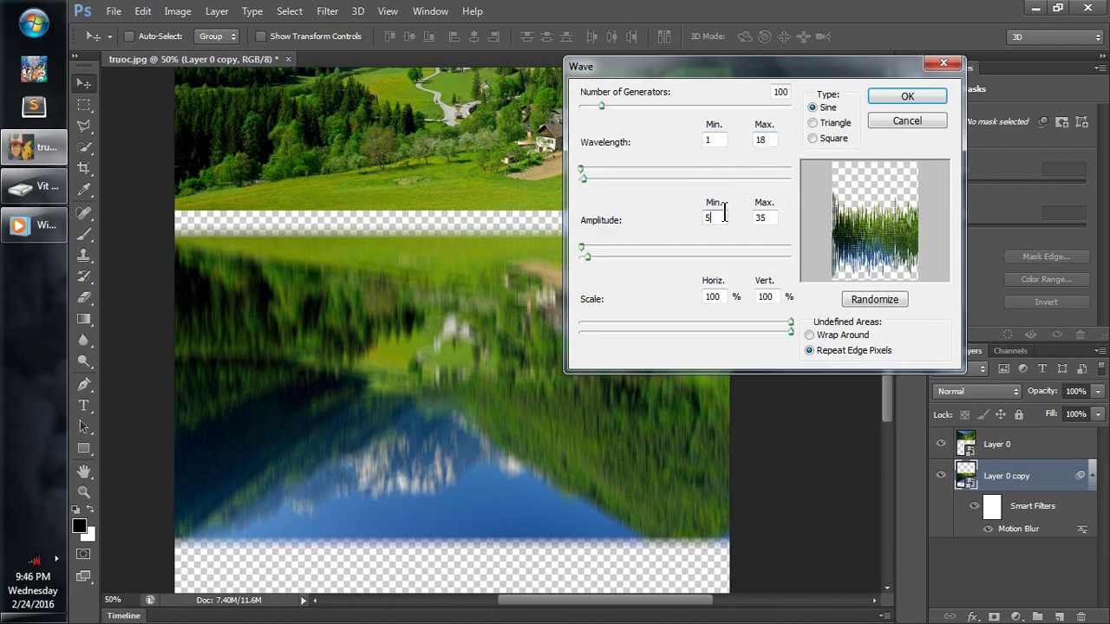
{"action": "type", "text": "1"}
{"action": "double_click", "coordinate": [767, 219]}
{"action": "type", "text": "2"}
{"action": "type", "text": "1"}
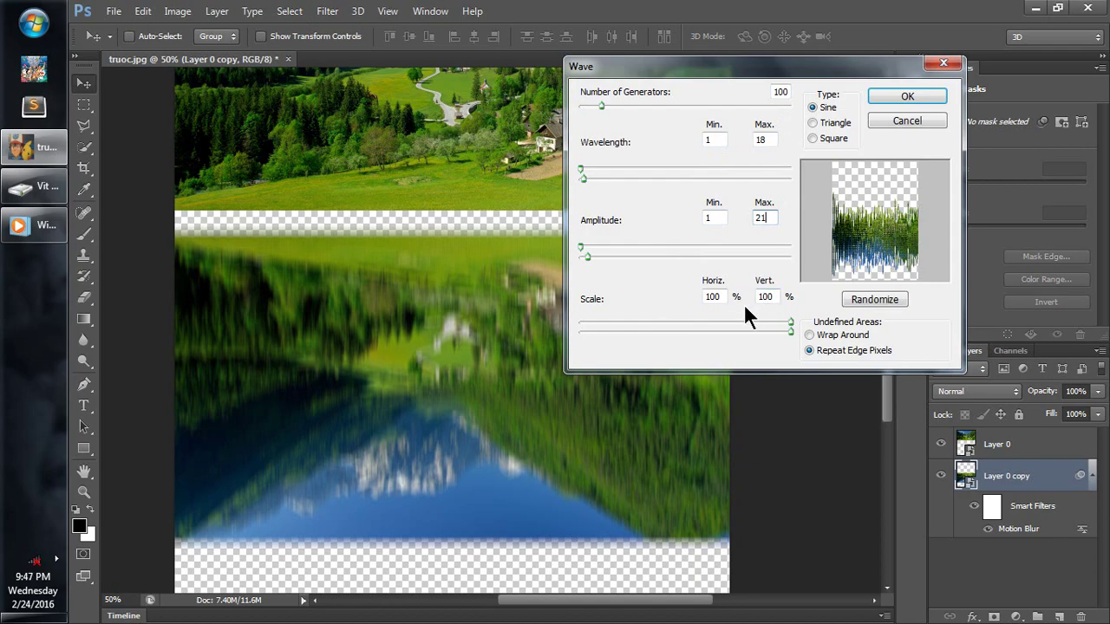
{"action": "double_click", "coordinate": [763, 297]}
{"action": "type", "text": "1"}
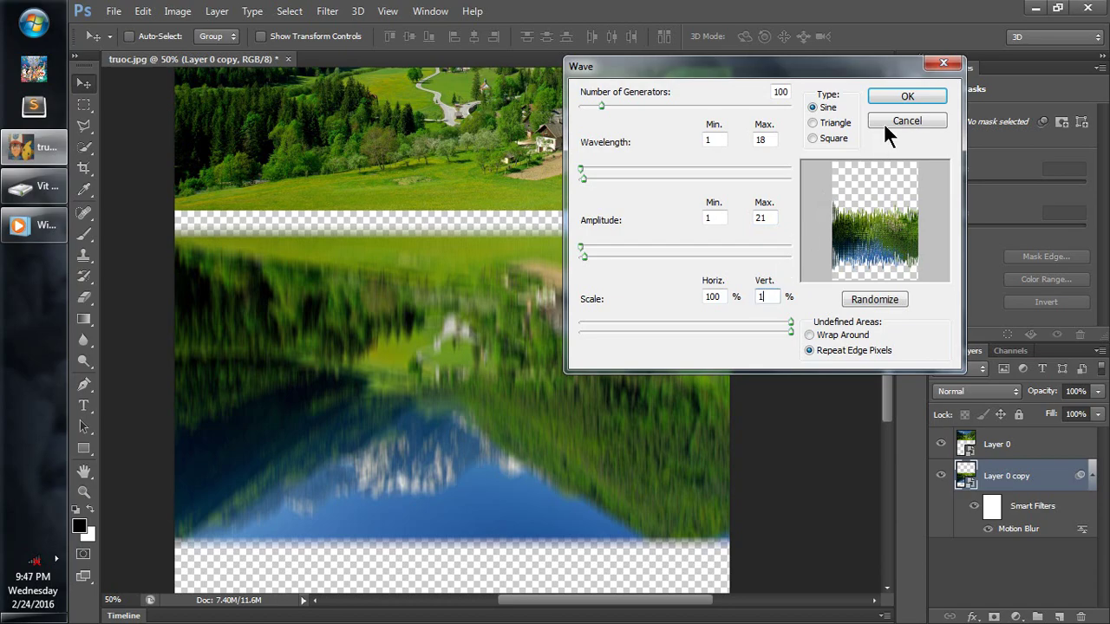
{"action": "left_click", "coordinate": [818, 107]}
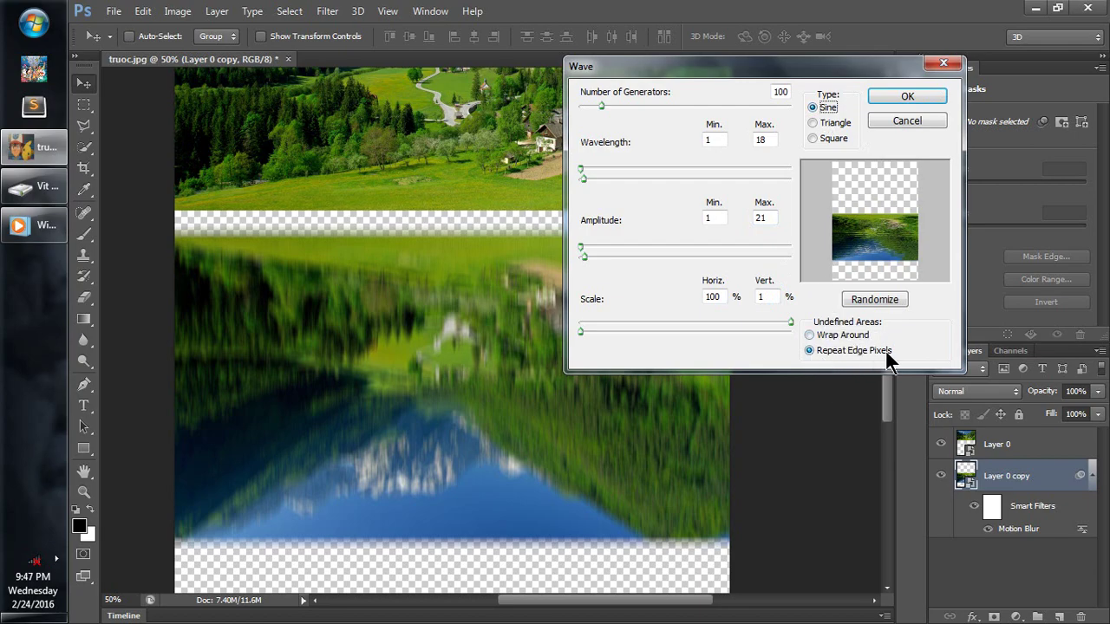
{"action": "left_click", "coordinate": [907, 96]}
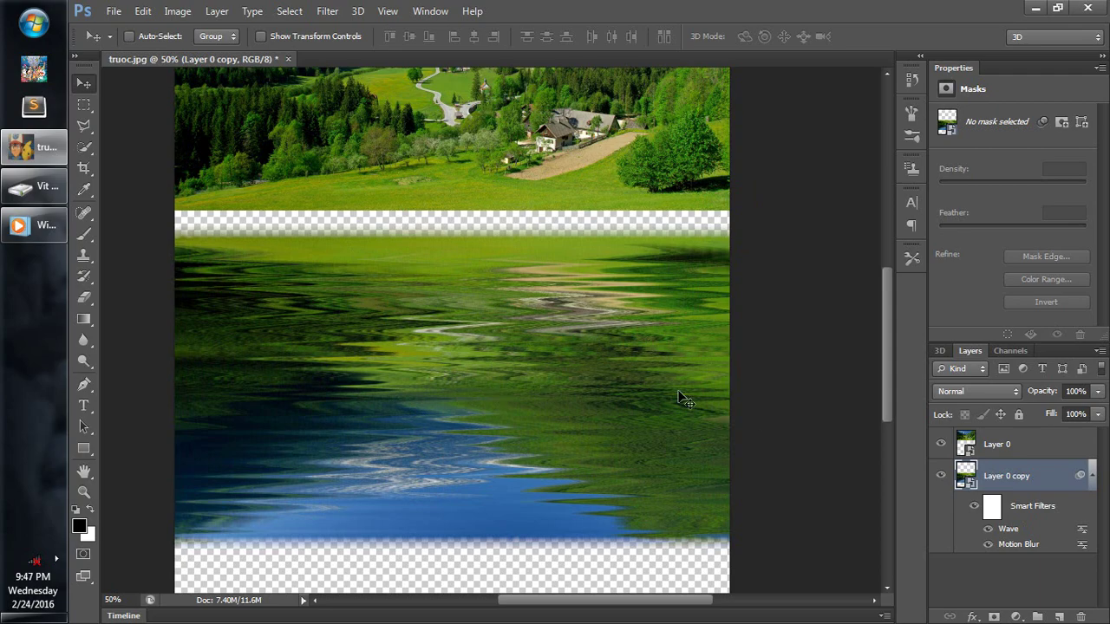
- Add a Color Balance adjustment with Yellow–Blue +50, clipped to Layer 0 copy
{"action": "left_click", "coordinate": [1017, 618]}
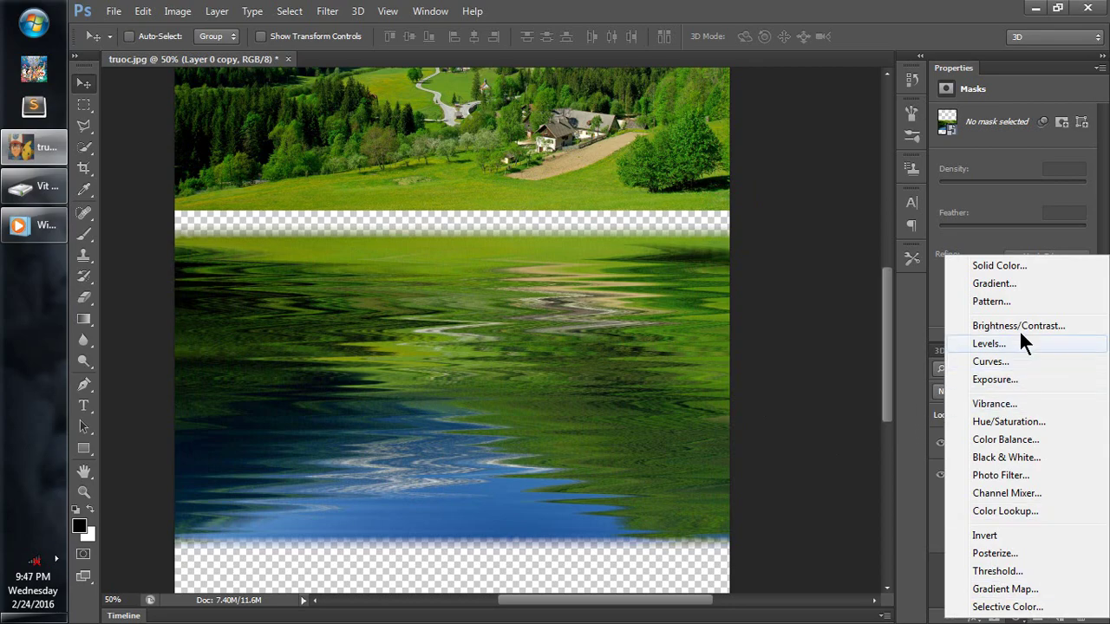
{"action": "left_click", "coordinate": [1045, 444]}
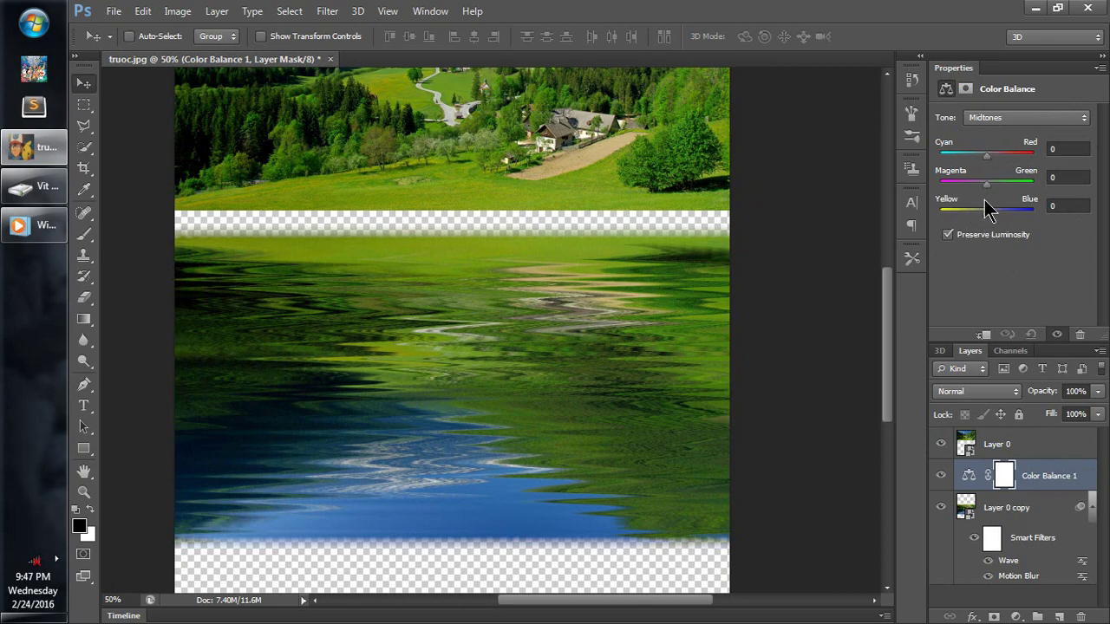
{"action": "left_click_drag", "start_coordinate": [989, 214], "coordinate": [1011, 218]}
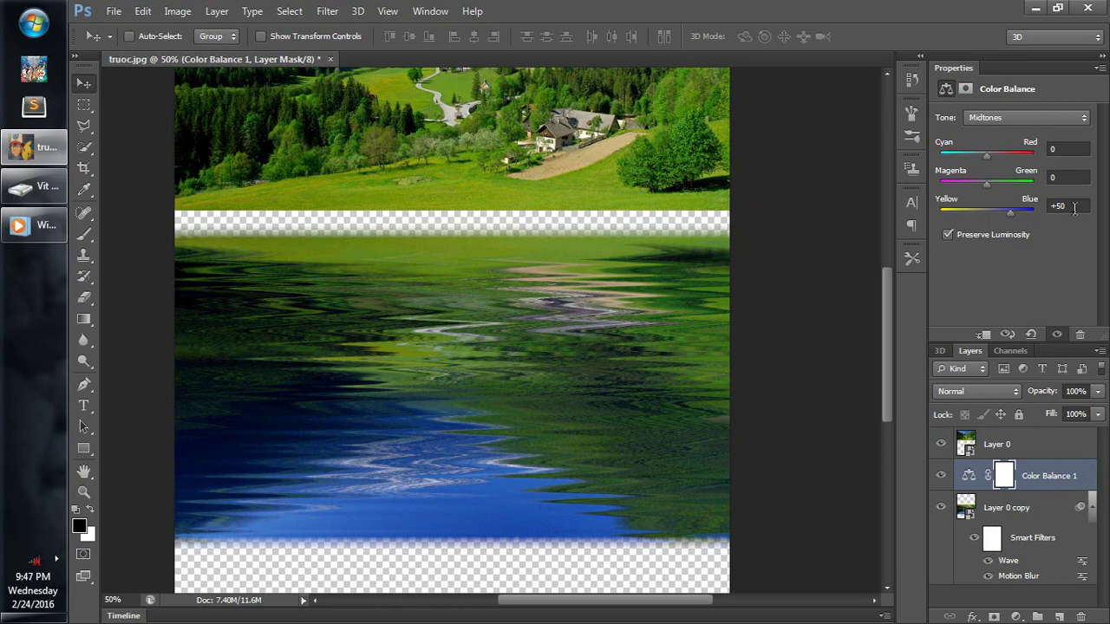
{"action": "left_click", "coordinate": [984, 335]}
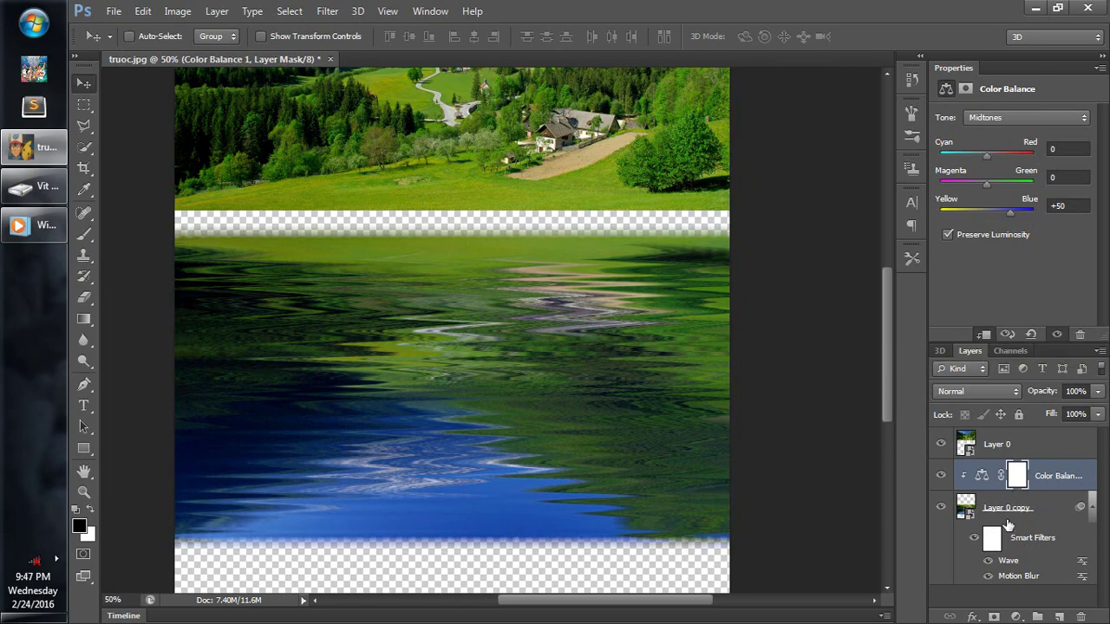
{"action": "left_click", "coordinate": [1010, 508], "text": "shift"}
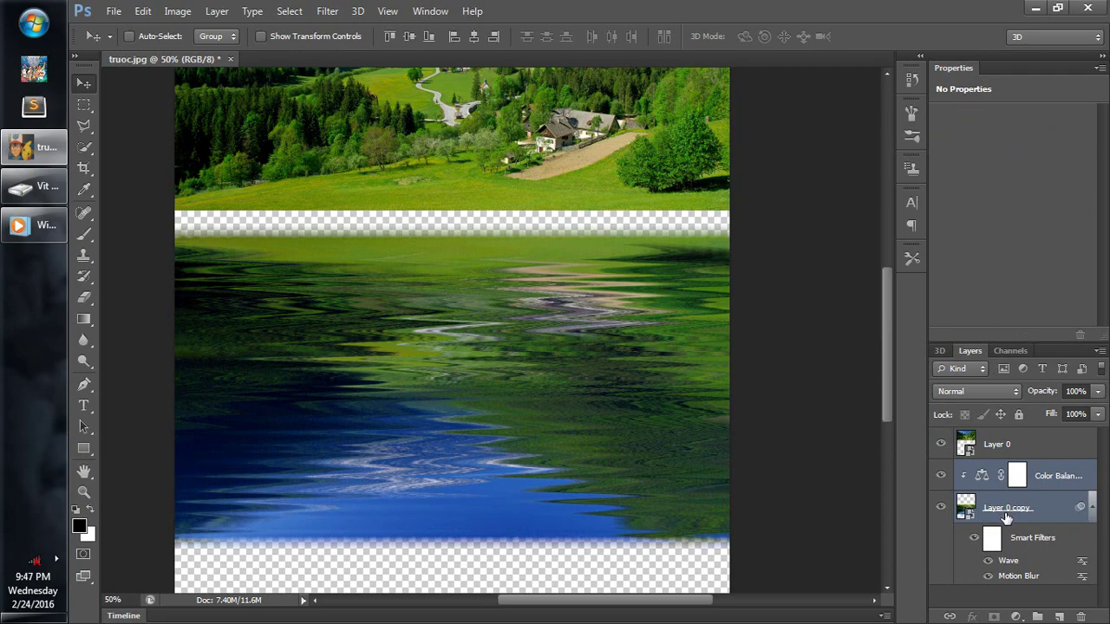
- Group the reflection and its Color Balance adjustment and name the group day 1
{"action": "key", "text": "ctrl+g"}
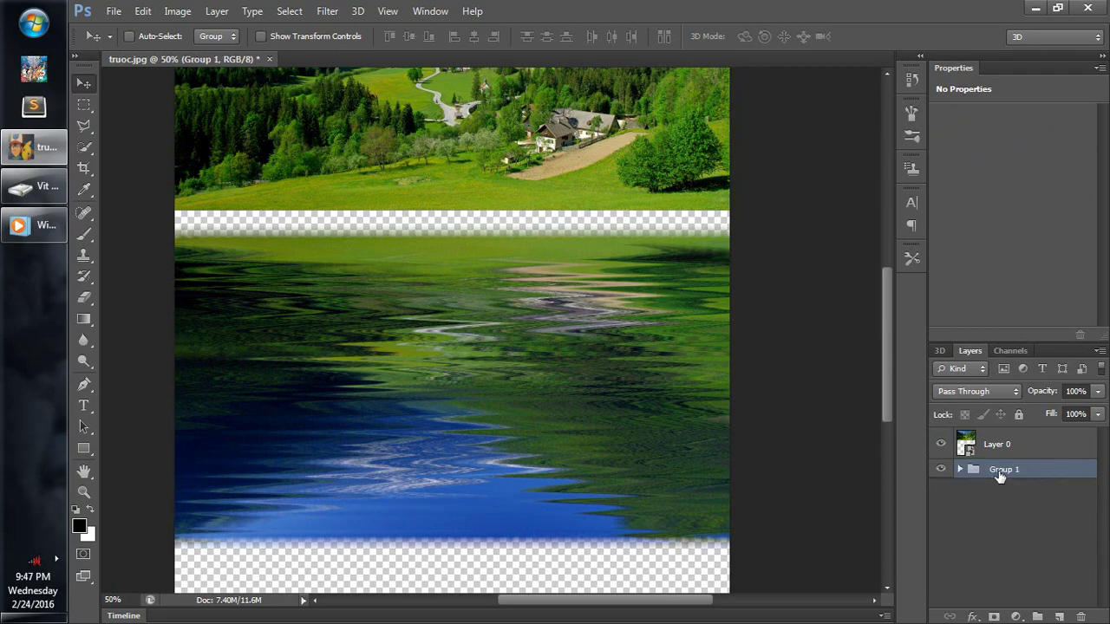
{"action": "double_click", "coordinate": [999, 471]}
{"action": "type", "text": "day"}
{"action": "key", "text": "Return"}
- Duplicate the group as day 2 and select its Layer 0 copy
{"action": "key", "text": "ctrl+j"}
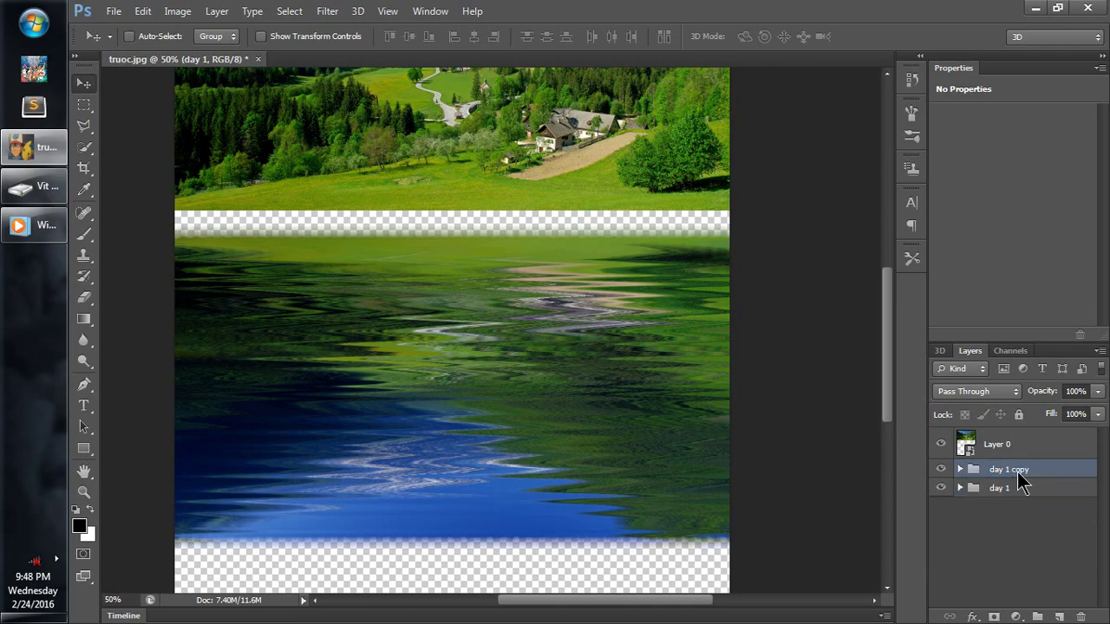
{"action": "double_click", "coordinate": [1014, 470]}
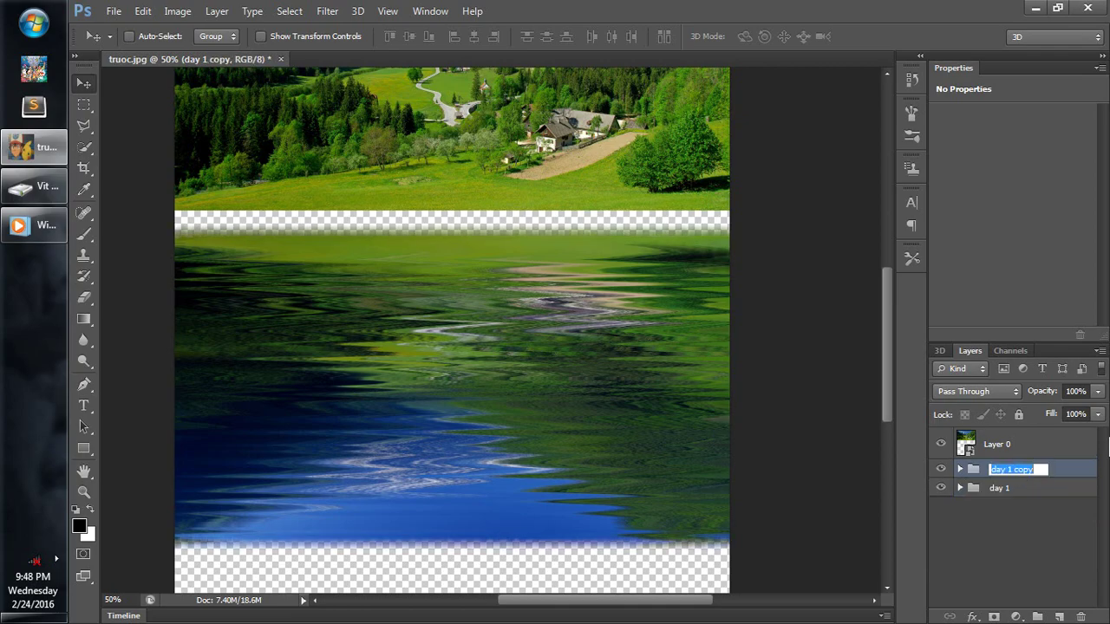
{"action": "key", "text": "Right"}
{"action": "key", "text": "Return"}
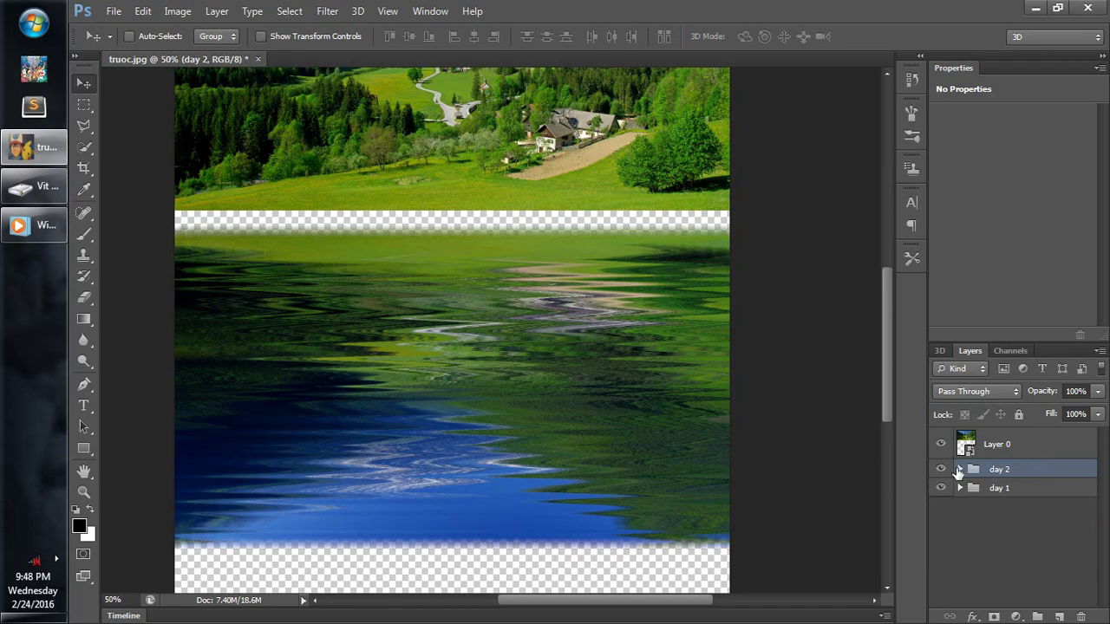
{"action": "left_click", "coordinate": [960, 469]}
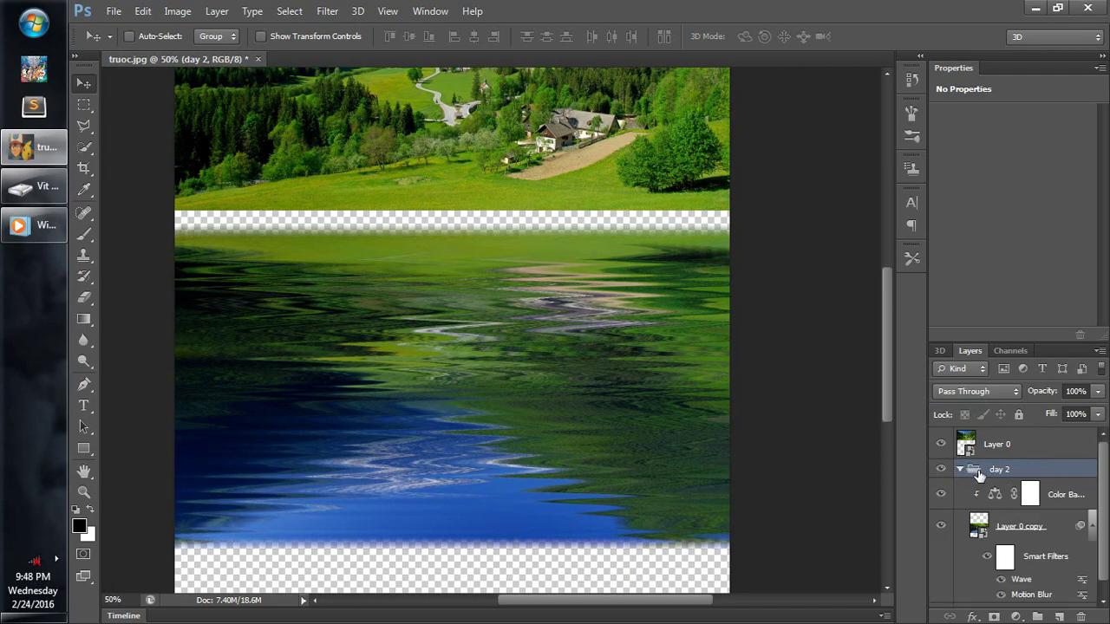
{"action": "scroll", "coordinate": [1001, 535], "scroll_direction": "down", "scroll_amount": 1}
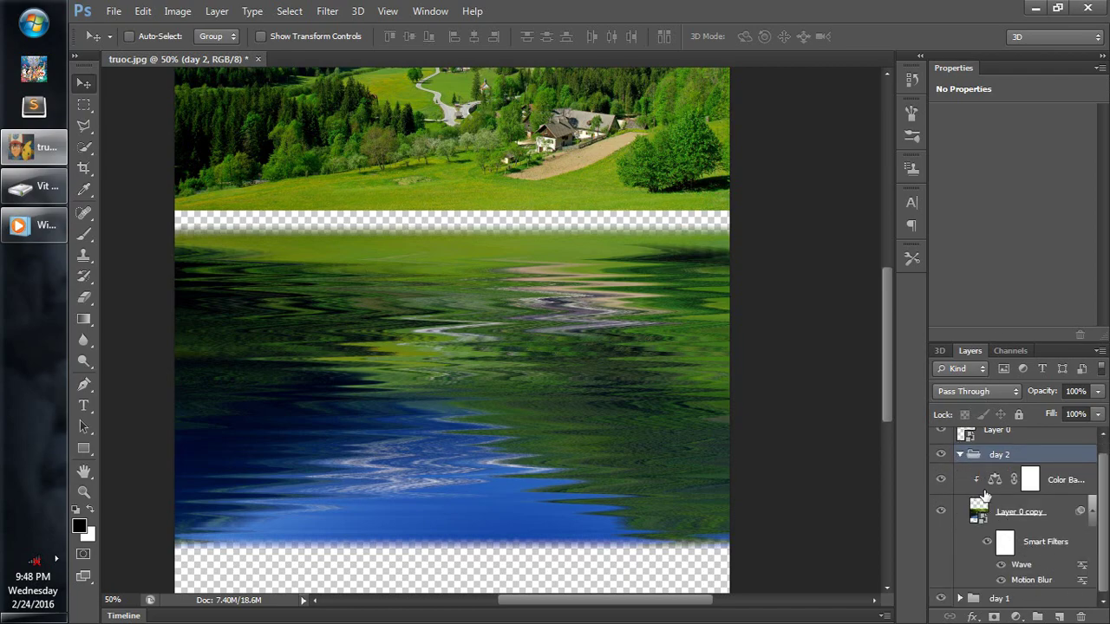
{"action": "left_click", "coordinate": [979, 512]}
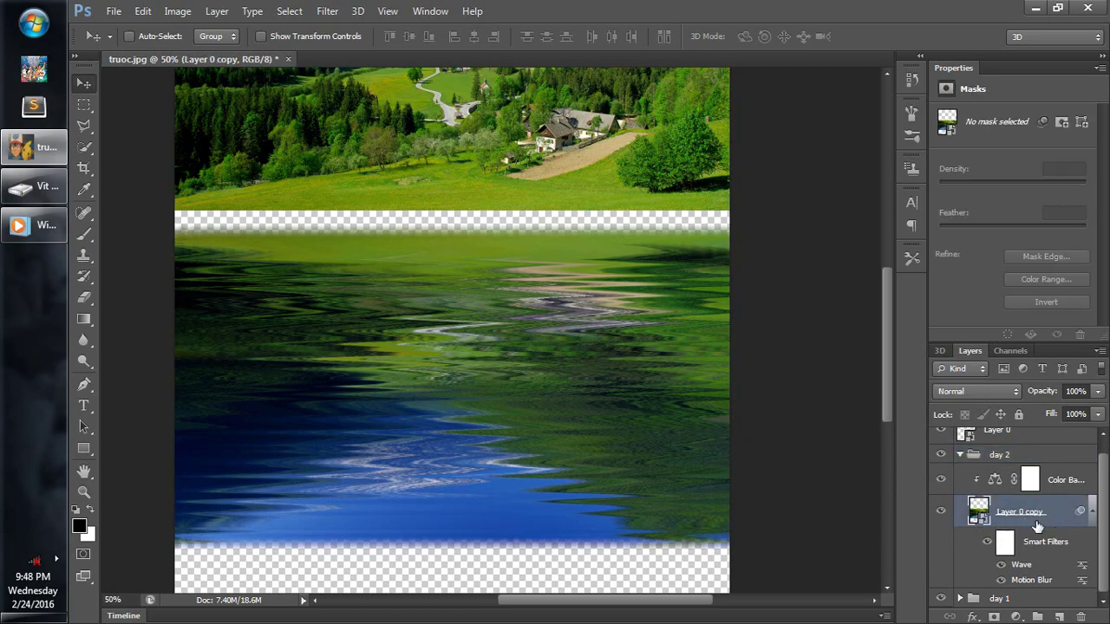
- Revise day 2's Wave filter to 1 generator, wavelength 27–28 and minimum amplitude 2
{"action": "double_click", "coordinate": [1022, 565]}
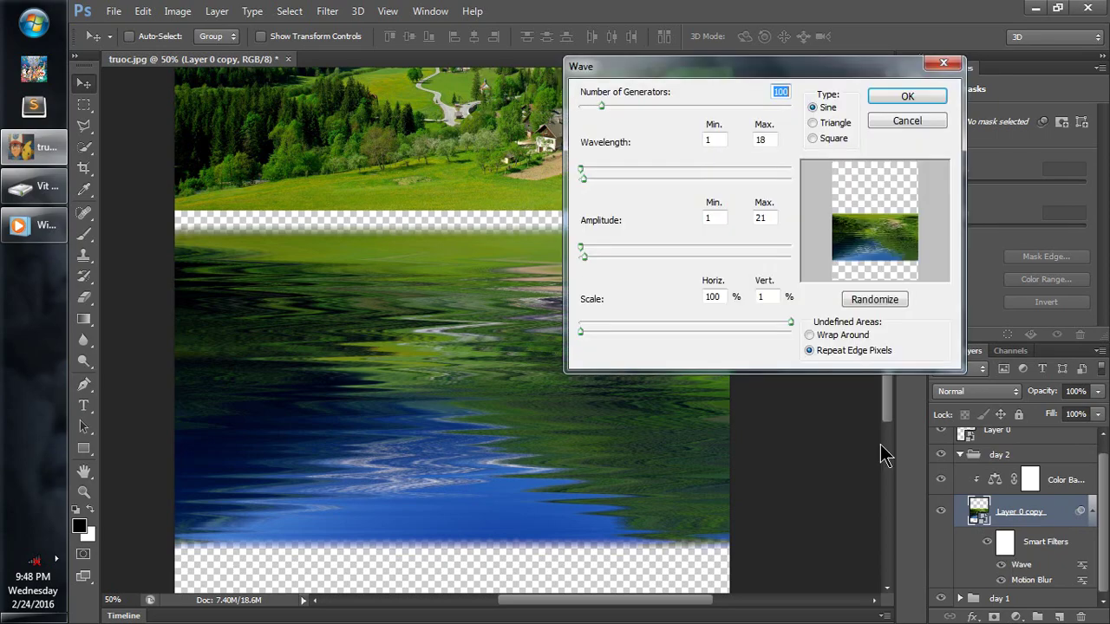
{"action": "left_click_drag", "start_coordinate": [718, 73], "coordinate": [556, 242]}
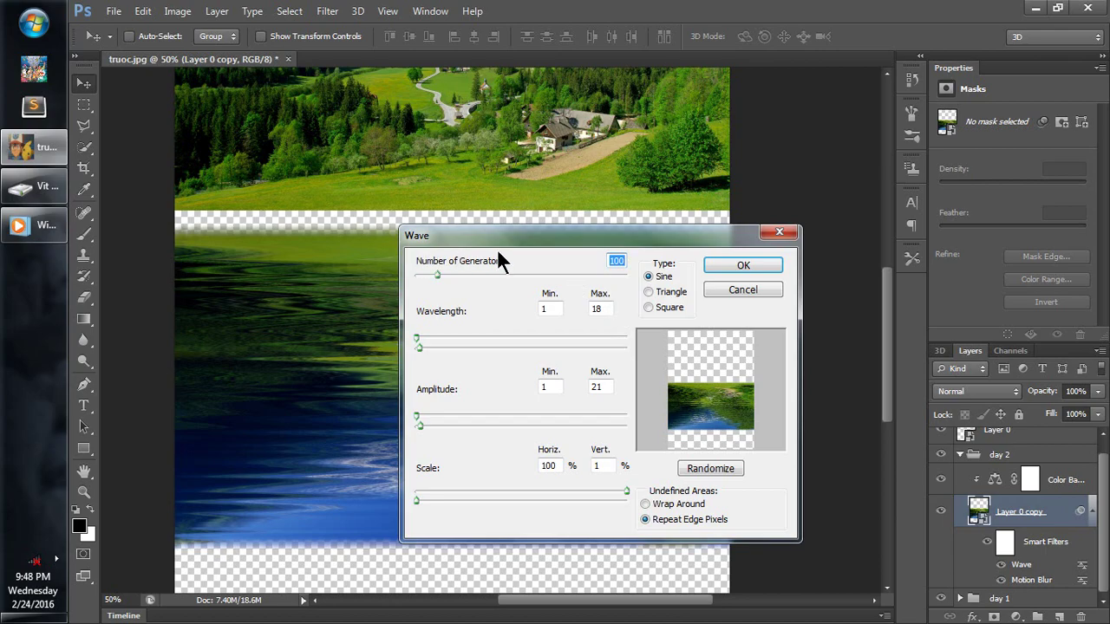
{"action": "type", "text": "1"}
{"action": "left_click", "coordinate": [541, 305]}
{"action": "type", "text": "27"}
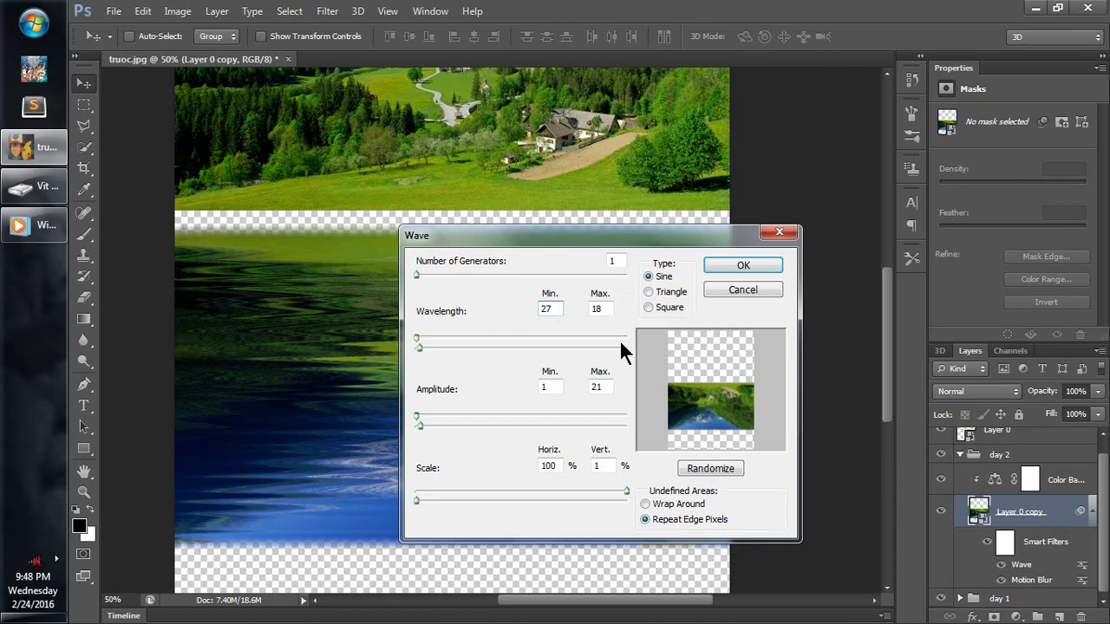
{"action": "key", "text": "Tab"}
{"action": "key", "text": "Right"}
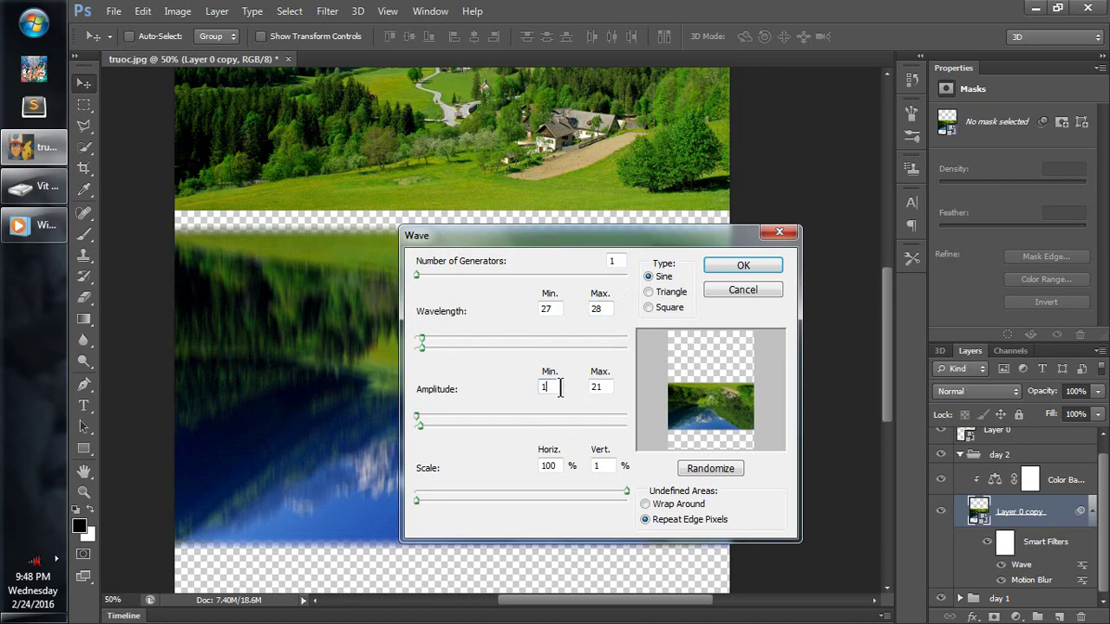
{"action": "key", "text": "Tab"}
{"action": "key", "text": "shift+Tab"}
{"action": "type", "text": "2"}
{"action": "key", "text": "Tab"}
{"action": "left_click", "coordinate": [756, 266]}
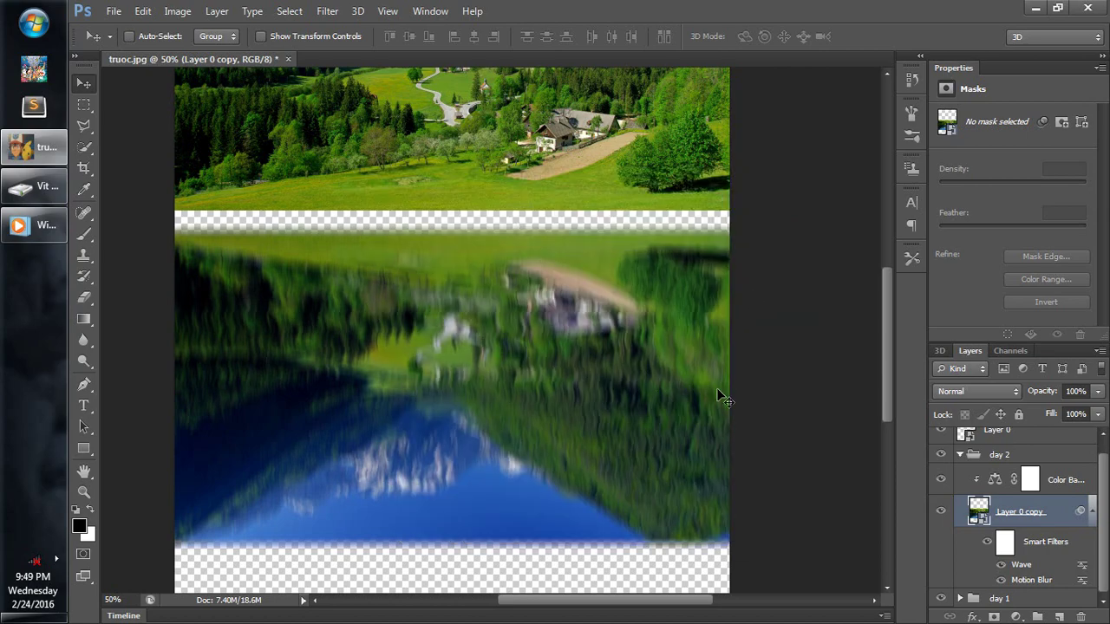
- Add a layer mask to the day 2 reflection and ready a black brush for it
{"action": "left_click", "coordinate": [993, 617]}
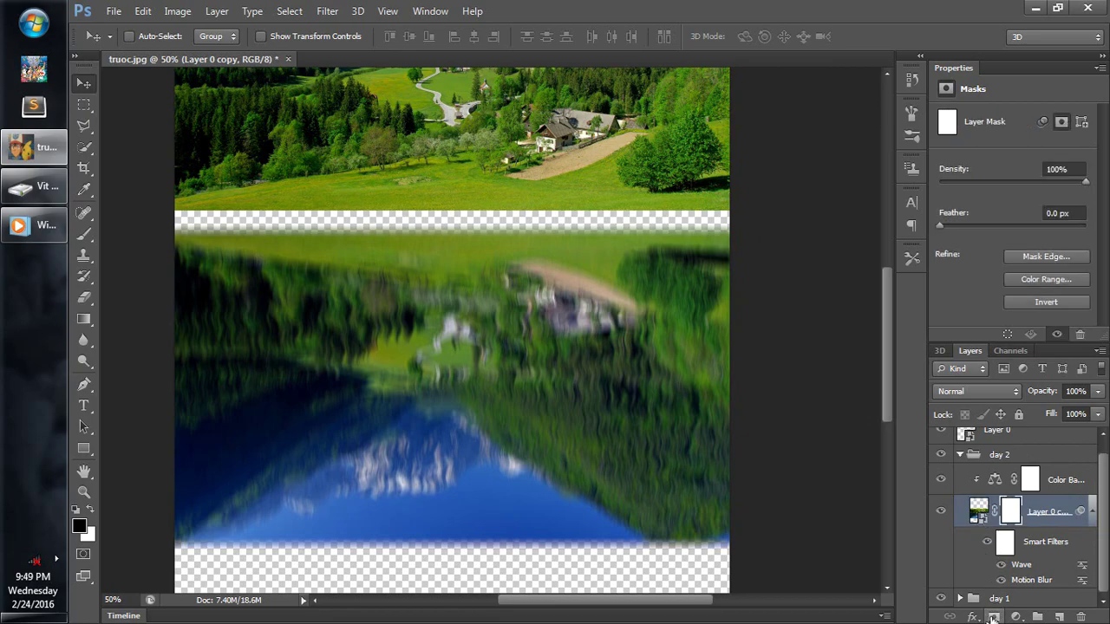
{"action": "left_click", "coordinate": [80, 526]}
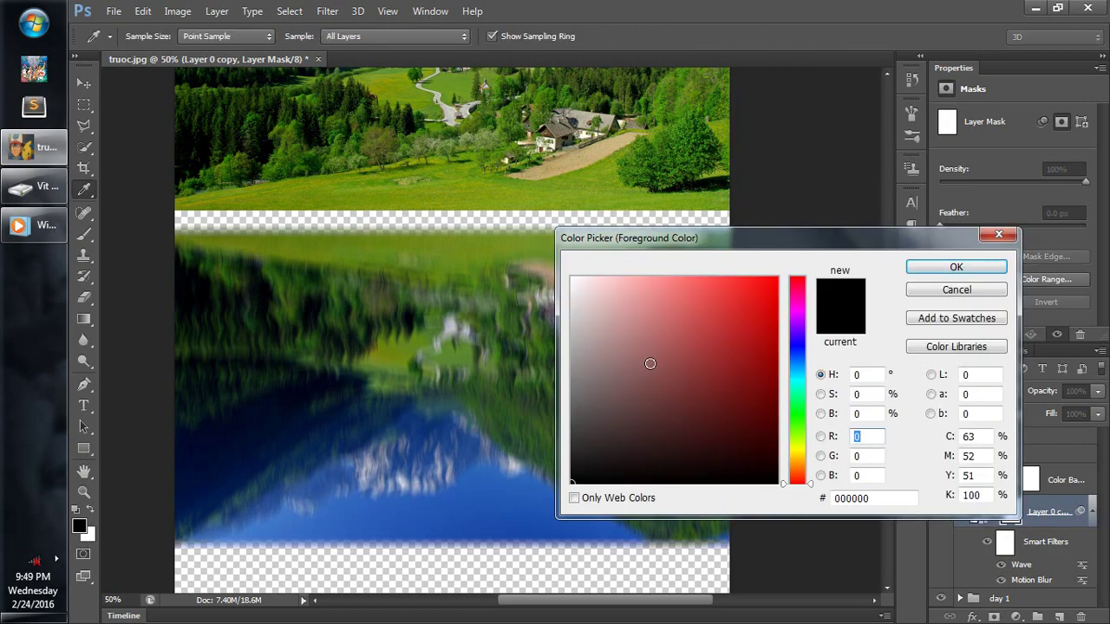
{"action": "left_click", "coordinate": [971, 267]}
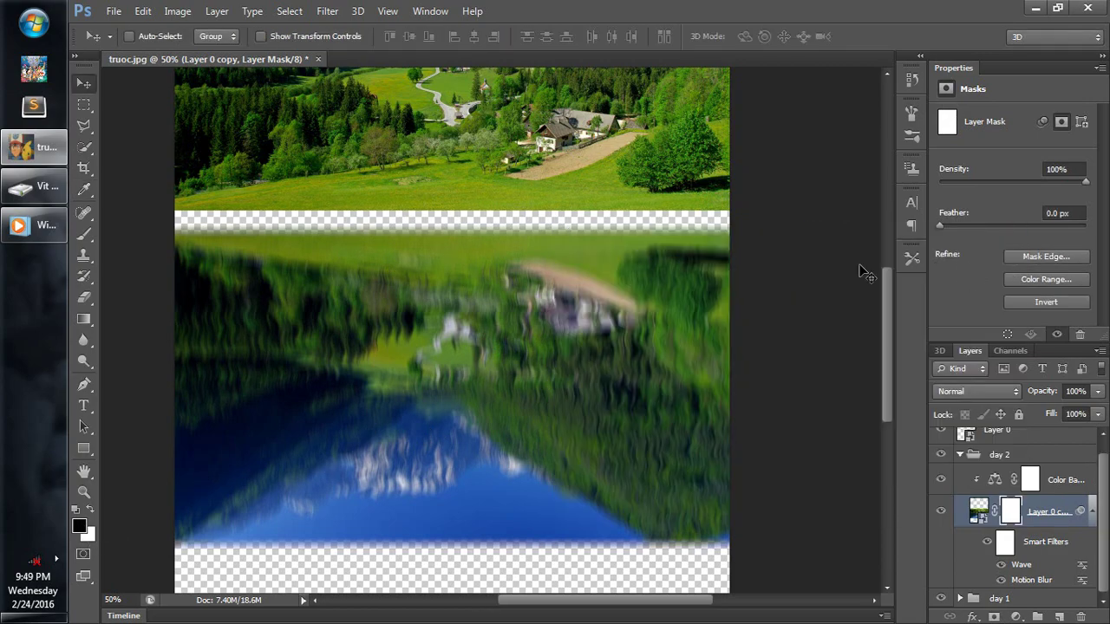
{"action": "key", "text": "b"}
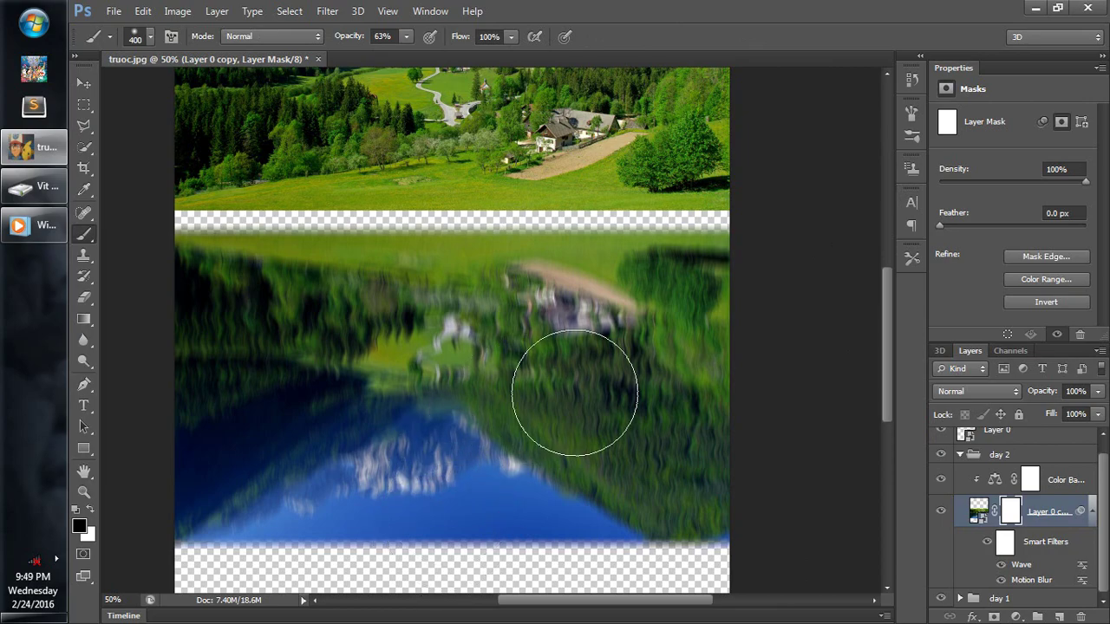
{"action": "mouse_move", "coordinate": [684, 425]}
{"action": "left_mouse_down"}
{"action": "mouse_move", "coordinate": [682, 335]}
{"action": "mouse_move", "coordinate": [685, 433]}
{"action": "mouse_move", "coordinate": [373, 422]}
{"action": "left_mouse_up"}
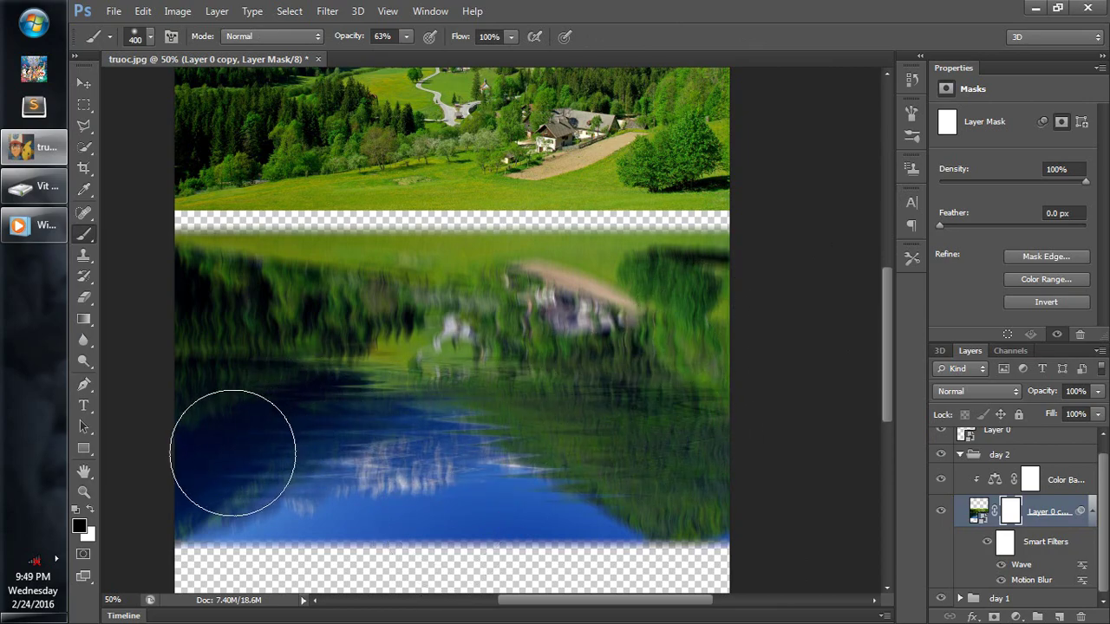
{"action": "key", "text": "ctrl+z"}
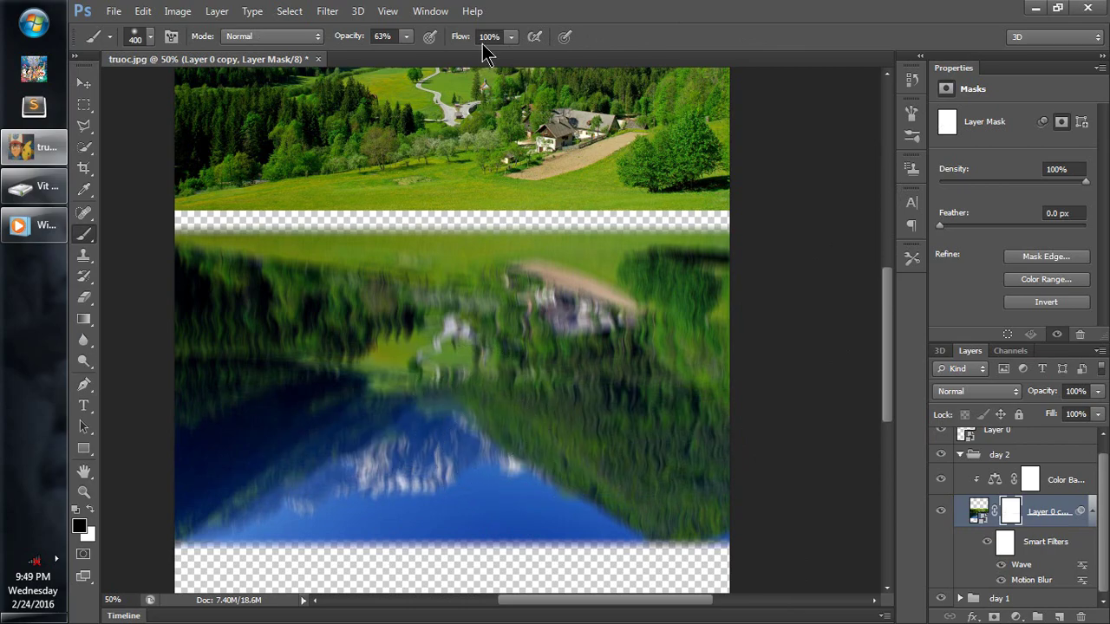
- Set the brush to 50% opacity with a soft round tip
{"action": "left_click", "coordinate": [386, 37]}
{"action": "type", "text": "5"}
{"action": "type", "text": "0"}
{"action": "key", "text": "Return"}
{"action": "right_click", "coordinate": [485, 408]}
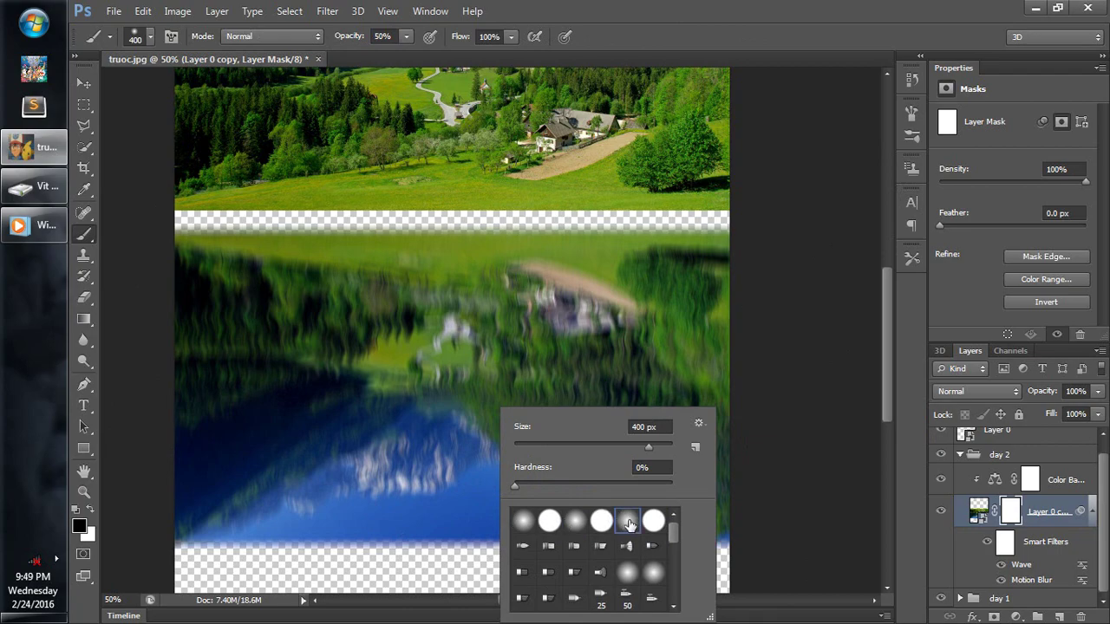
{"action": "double_click", "coordinate": [624, 523]}
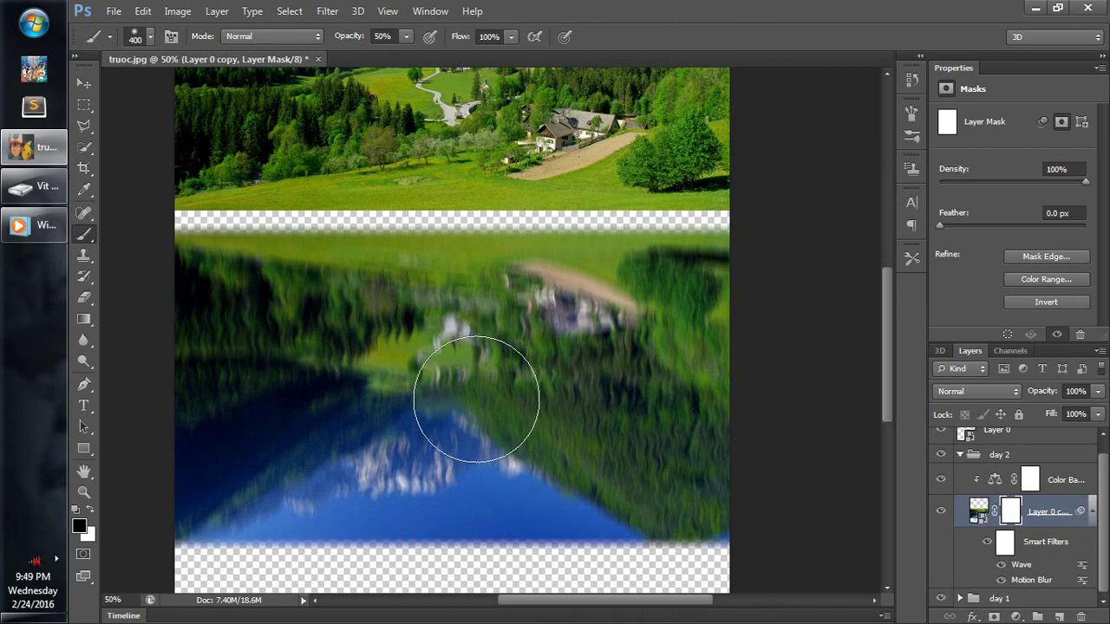
- Size the brush to about 500 px and paint the mask over the lower water and house reflection
{"action": "key", "text": "bracketleft"}
{"action": "key", "text": "bracketleft"}
{"action": "key", "text": "bracketleft"}
{"action": "key", "text": "bracketright"}
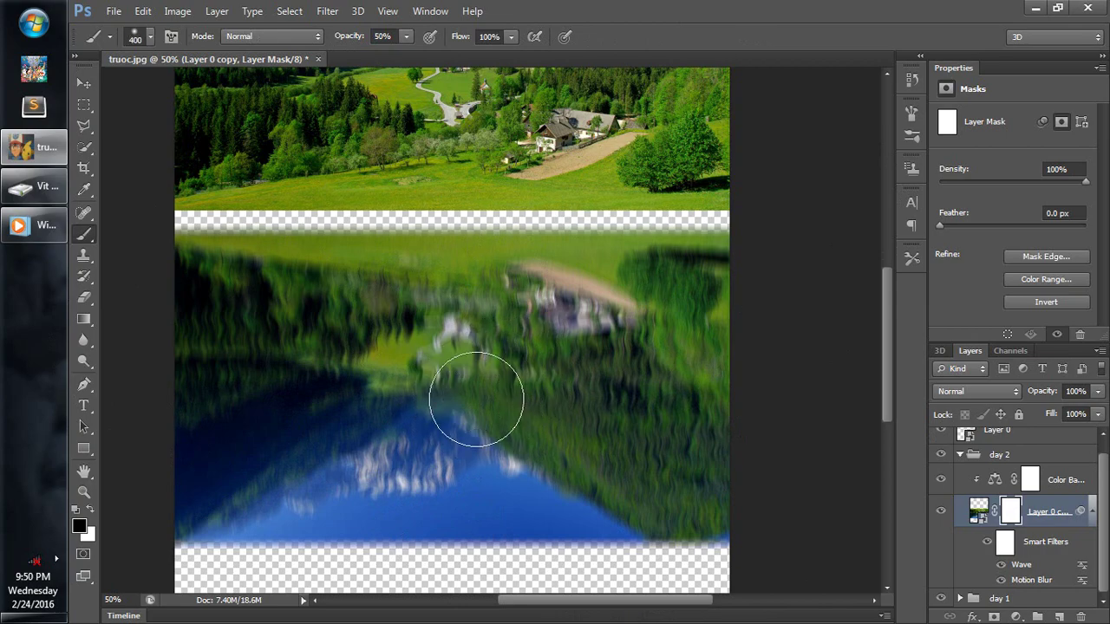
{"action": "key", "text": "bracketright"}
{"action": "key", "text": "bracketright"}
{"action": "key", "text": "bracketright"}
{"action": "key", "text": "bracketleft"}
{"action": "key", "text": "bracketleft"}
{"action": "key", "text": "bracketright"}
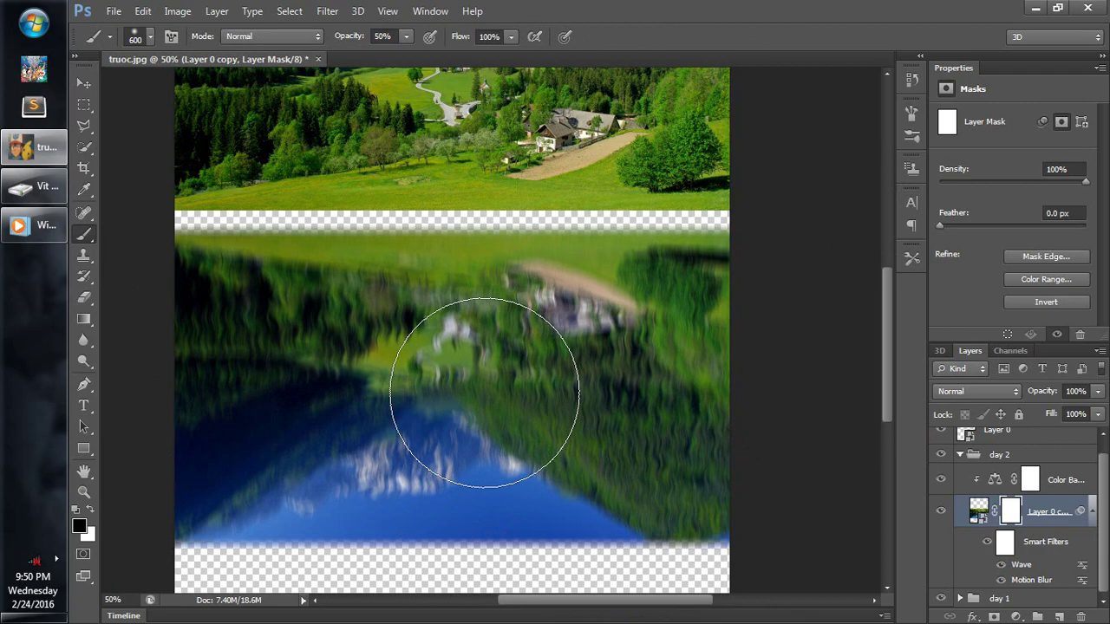
{"action": "key", "text": "bracketright"}
{"action": "key", "text": "bracketright"}
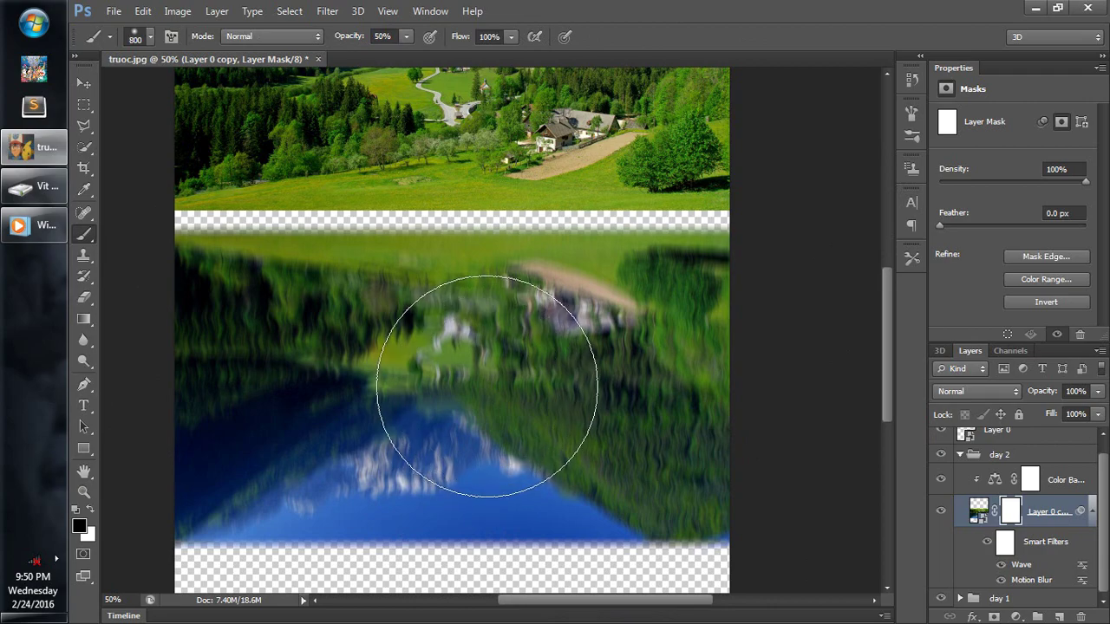
{"action": "key", "text": "bracketleft"}
{"action": "key", "text": "bracketleft"}
{"action": "key", "text": "bracketleft"}
{"action": "key", "text": "bracketright"}
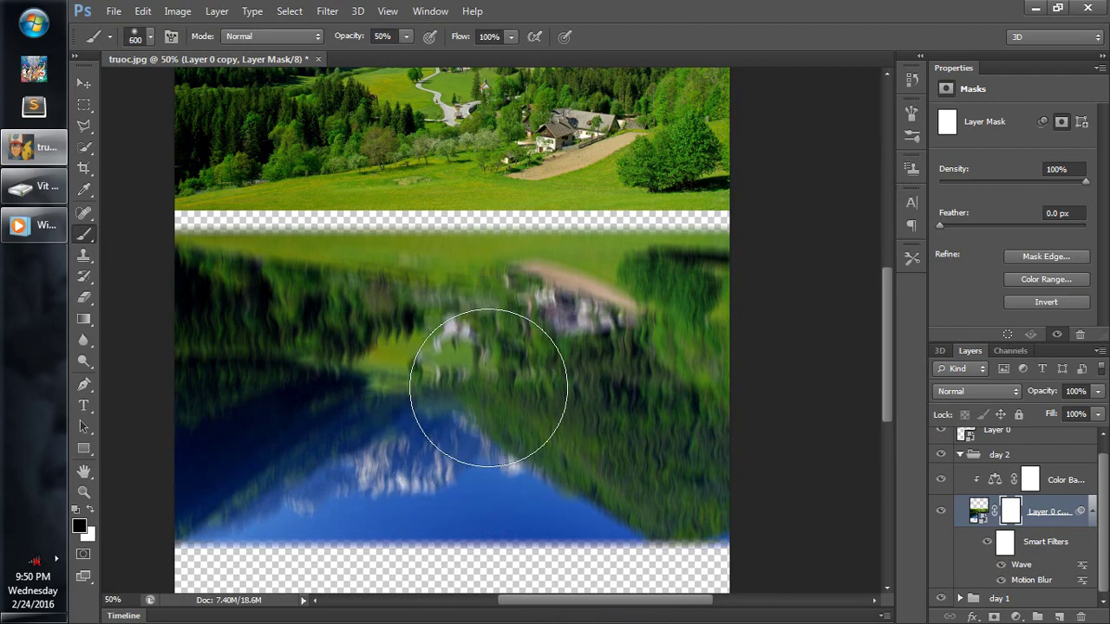
{"action": "key", "text": "bracketleft"}
{"action": "key", "text": "bracketleft"}
{"action": "key", "text": "bracketright"}
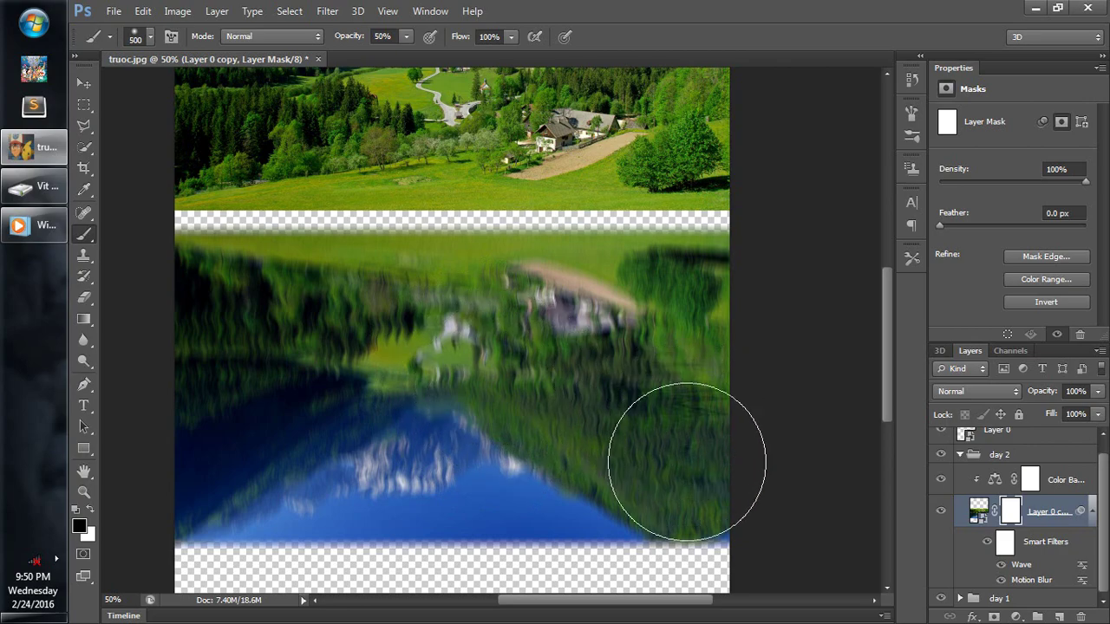
{"action": "mouse_move", "coordinate": [687, 461]}
{"action": "left_mouse_down"}
{"action": "mouse_move", "coordinate": [567, 494]}
{"action": "mouse_move", "coordinate": [396, 460]}
{"action": "mouse_move", "coordinate": [213, 488]}
{"action": "mouse_move", "coordinate": [260, 542]}
{"action": "left_mouse_up"}
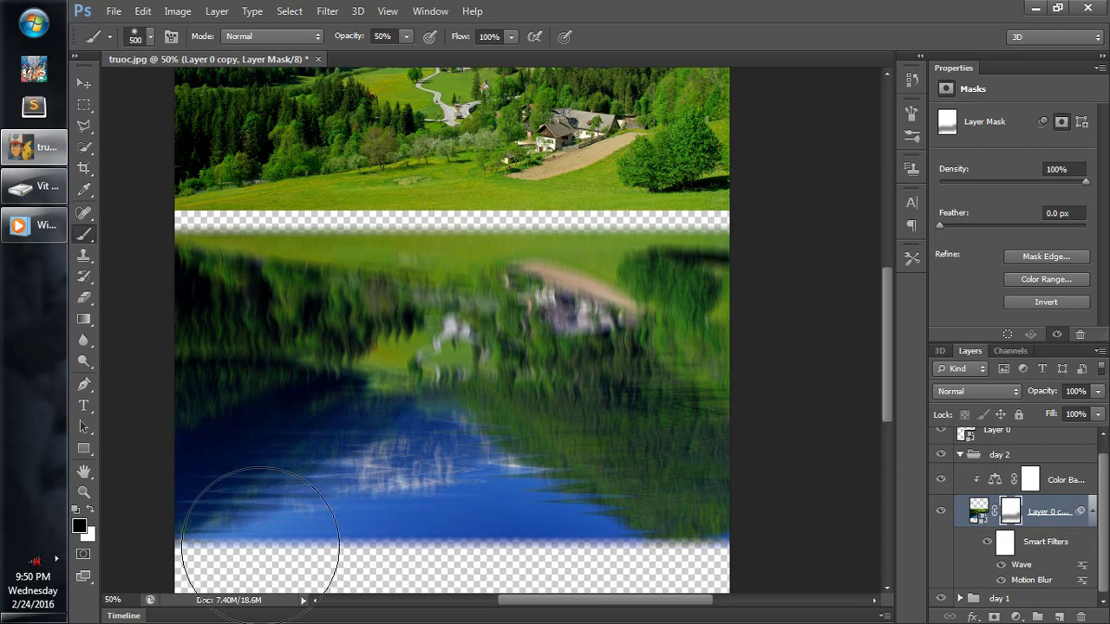
{"action": "mouse_move", "coordinate": [248, 426]}
{"action": "left_mouse_down"}
{"action": "mouse_move", "coordinate": [442, 355]}
{"action": "mouse_move", "coordinate": [693, 465]}
{"action": "left_mouse_up"}
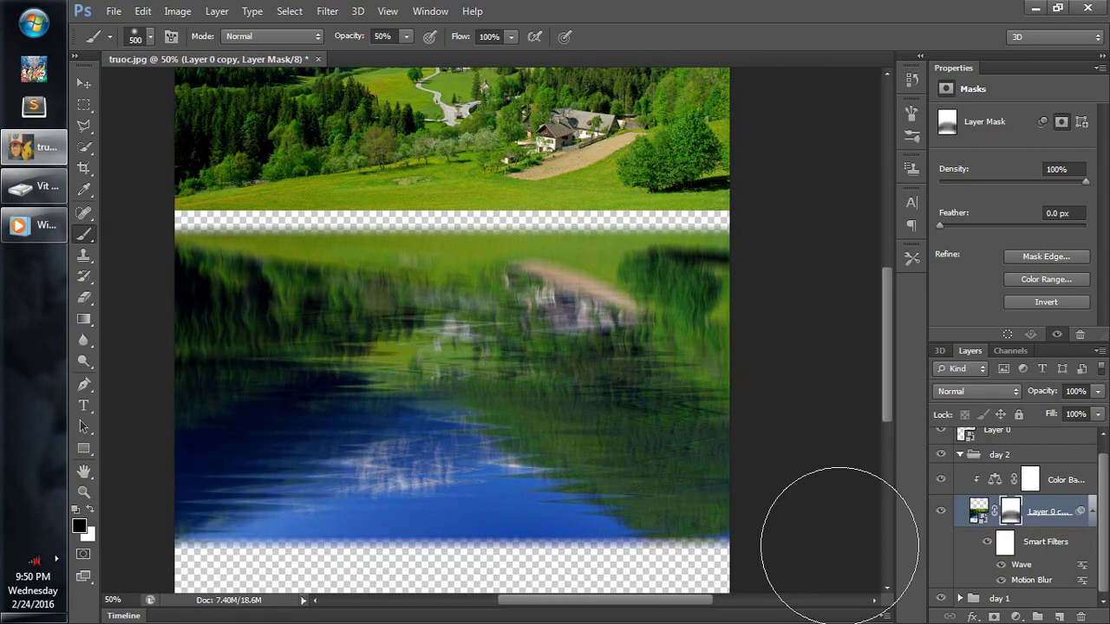
- Move Layer 0 down 0.778 in so the landscape covers the transparent strip above the reflection
{"action": "left_click", "coordinate": [665, 375], "text": "ctrl+alt"}
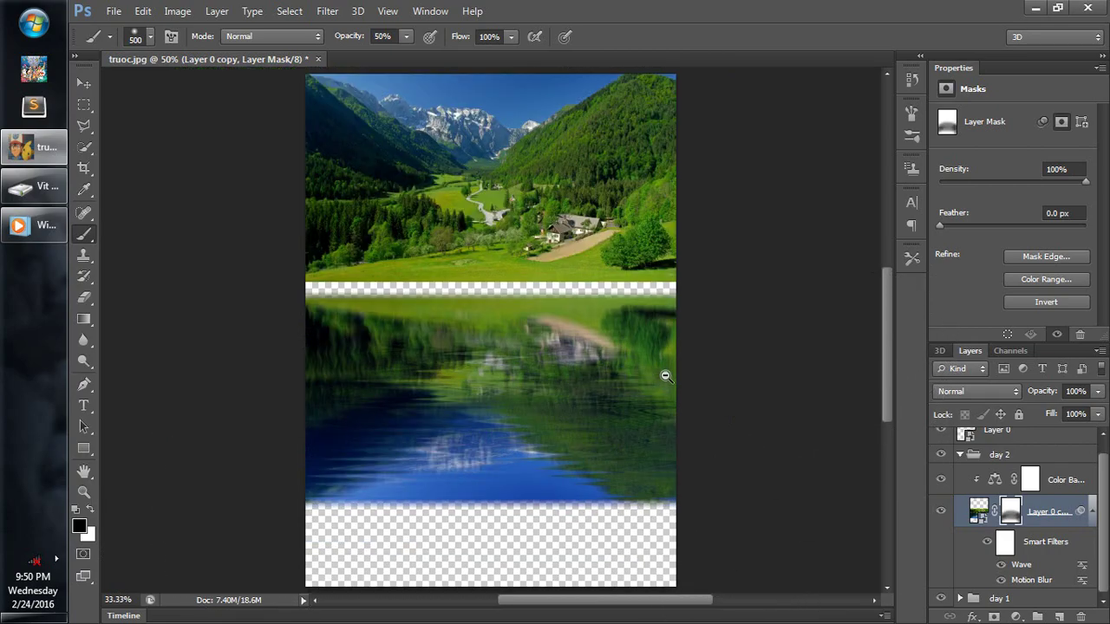
{"action": "left_click", "coordinate": [495, 355], "text": "ctrl"}
{"action": "left_click_drag", "start_coordinate": [471, 275], "coordinate": [488, 490]}
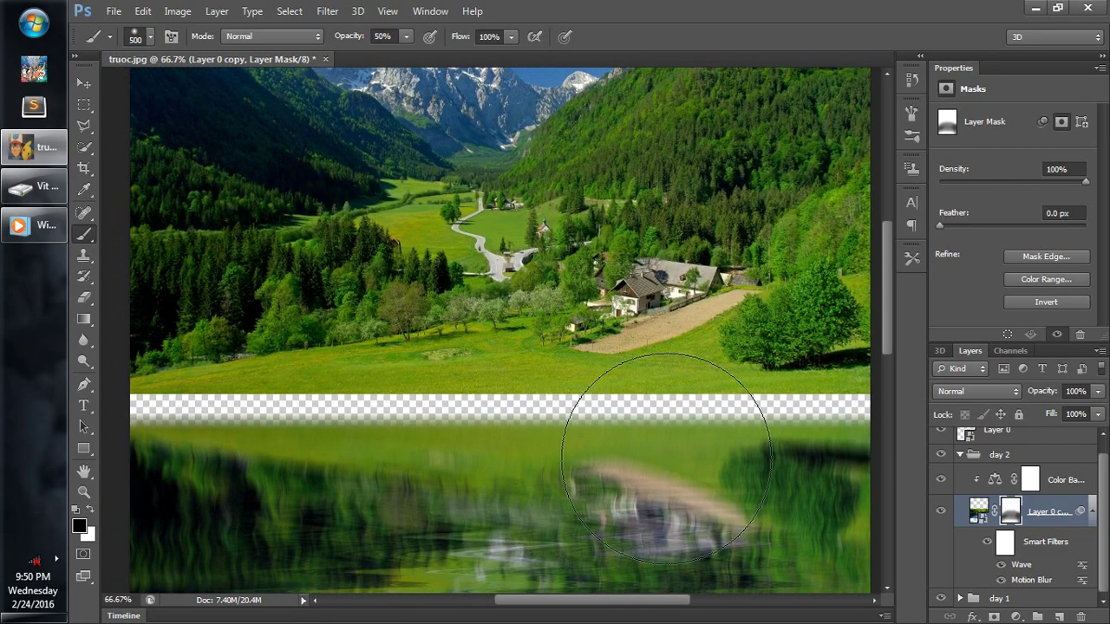
{"action": "scroll", "coordinate": [1011, 551], "scroll_direction": "up", "scroll_amount": 1}
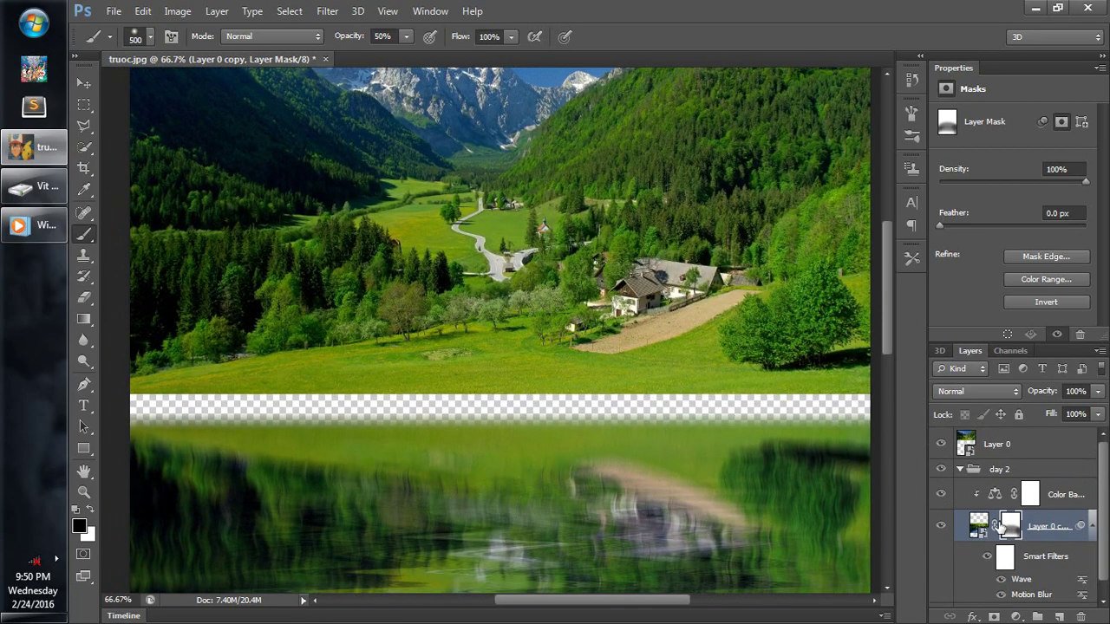
{"action": "left_click", "coordinate": [1006, 445]}
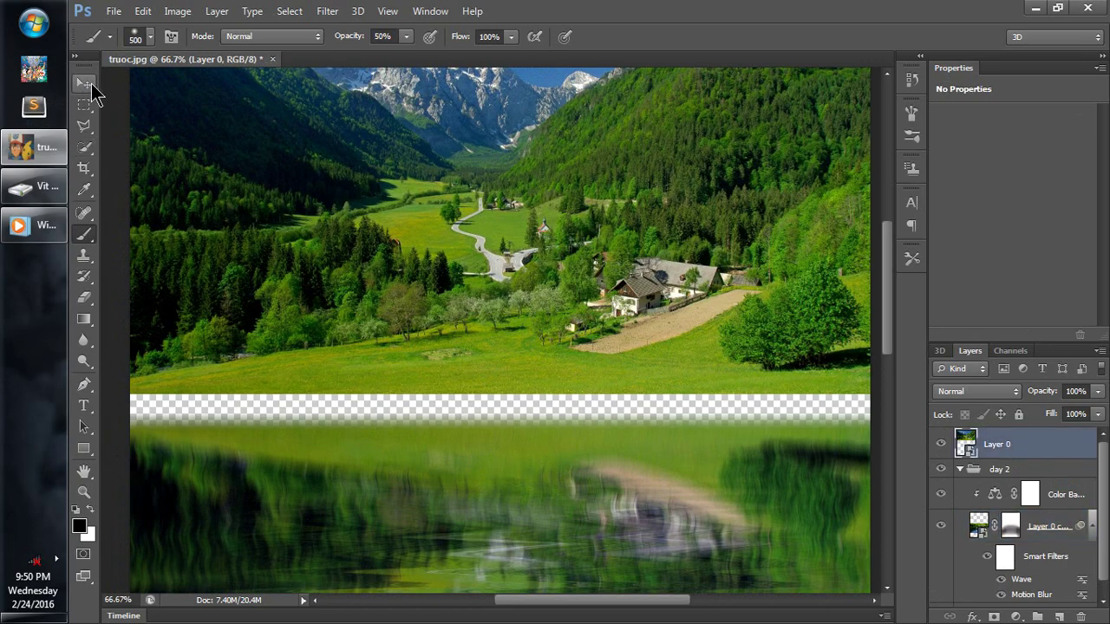
{"action": "left_click", "coordinate": [85, 84]}
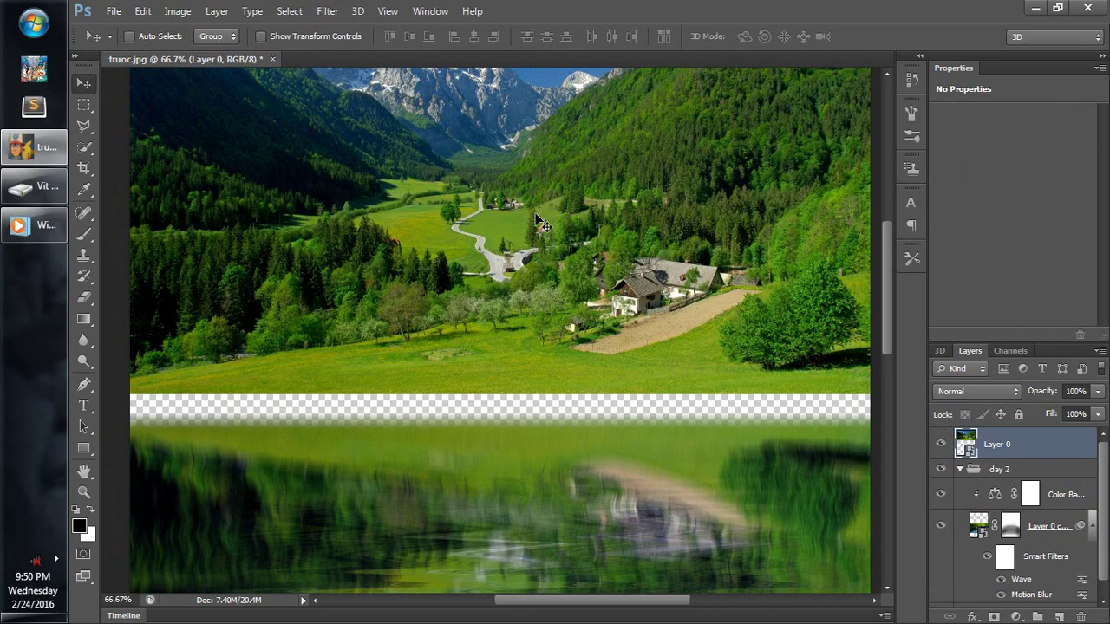
{"action": "left_click_drag", "start_coordinate": [535, 215], "coordinate": [535, 251]}
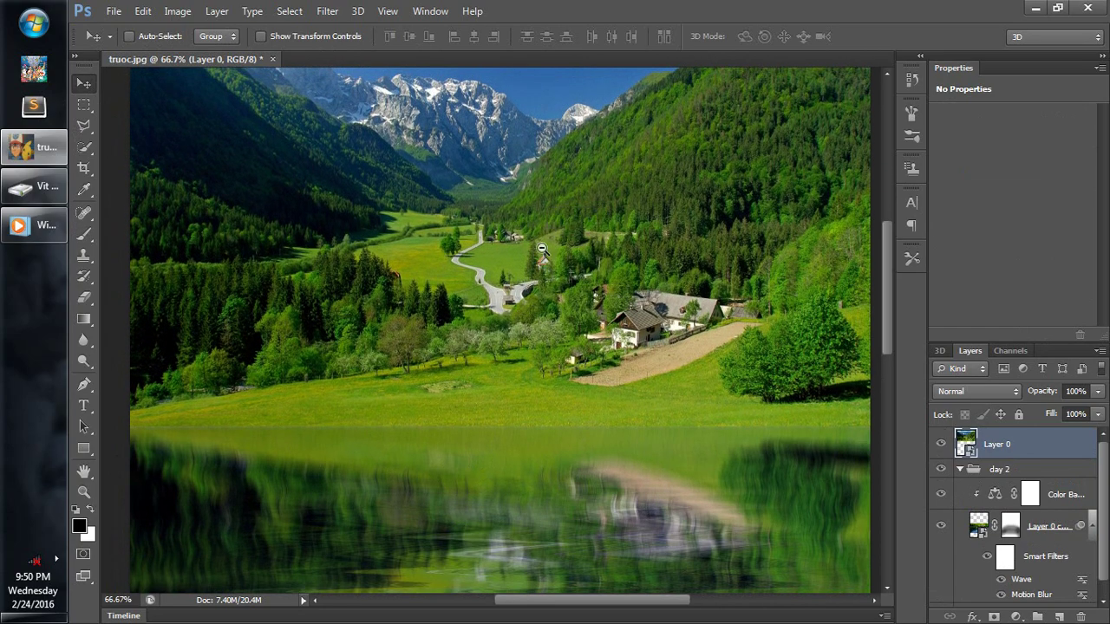
{"action": "key", "text": "ctrl+minus"}
{"action": "key", "text": "ctrl+minus"}
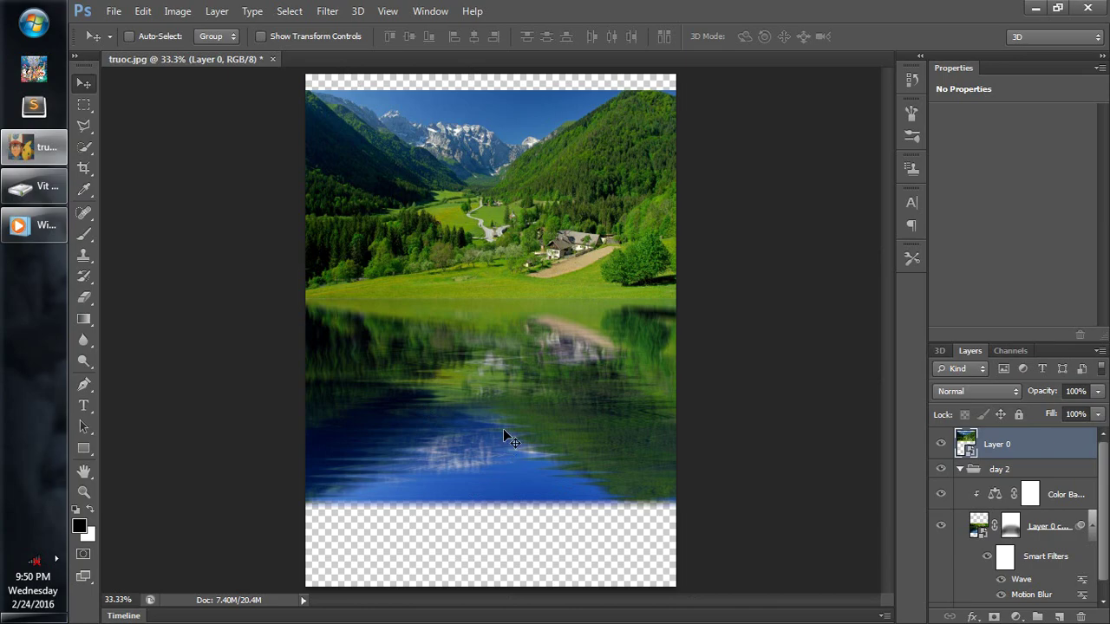
- Crop the transparent strips off the top and bottom of the canvas
{"action": "key", "text": "c"}
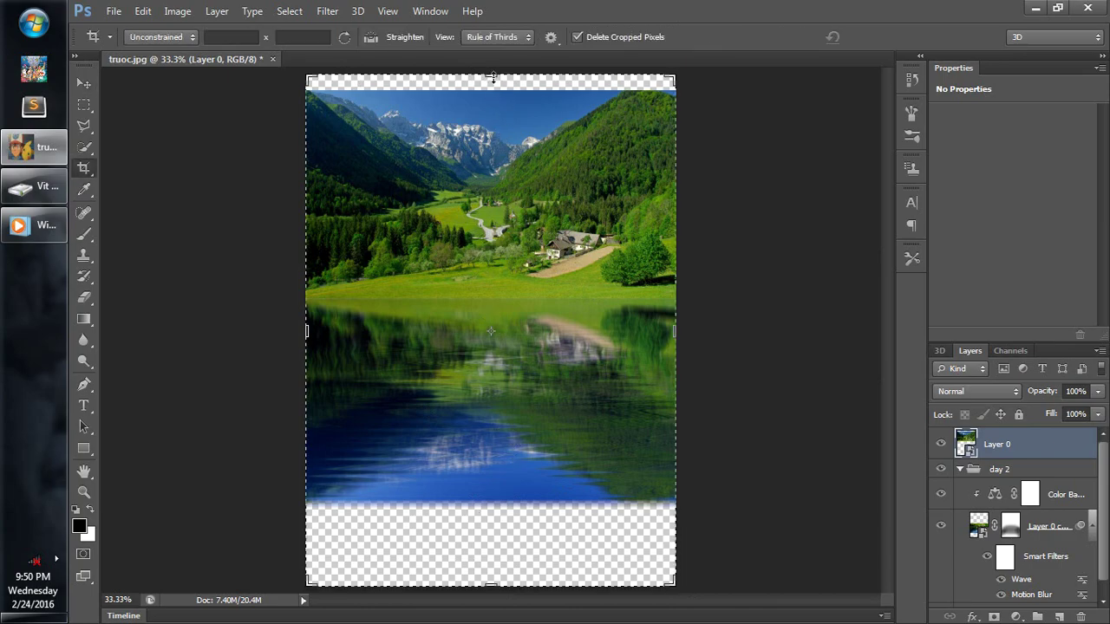
{"action": "left_click_drag", "start_coordinate": [491, 78], "coordinate": [492, 83]}
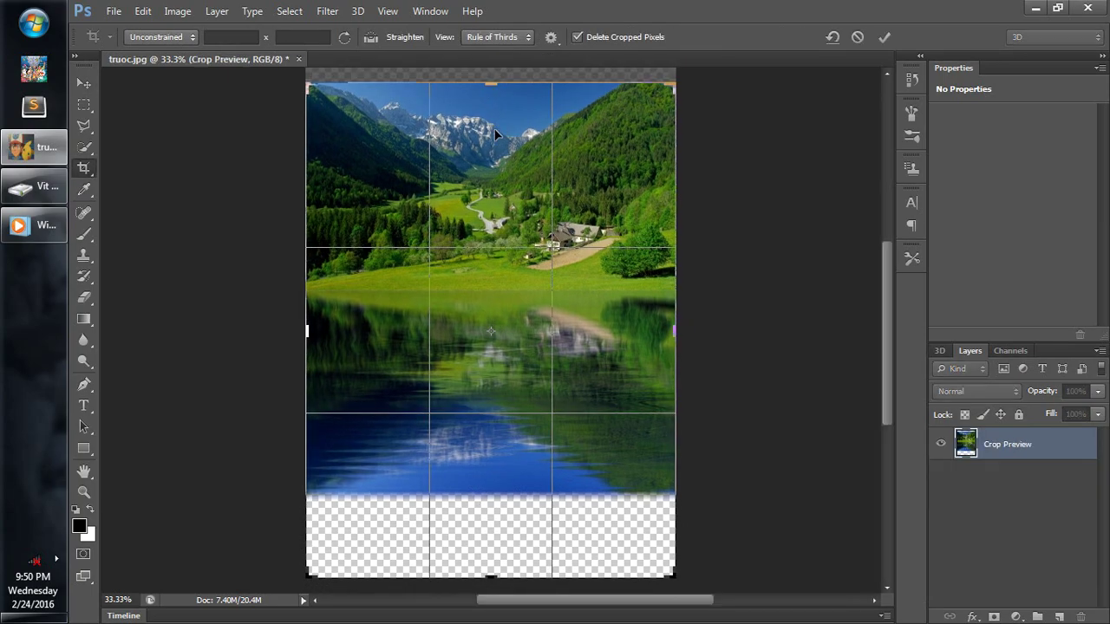
{"action": "left_click_drag", "start_coordinate": [492, 575], "coordinate": [506, 533]}
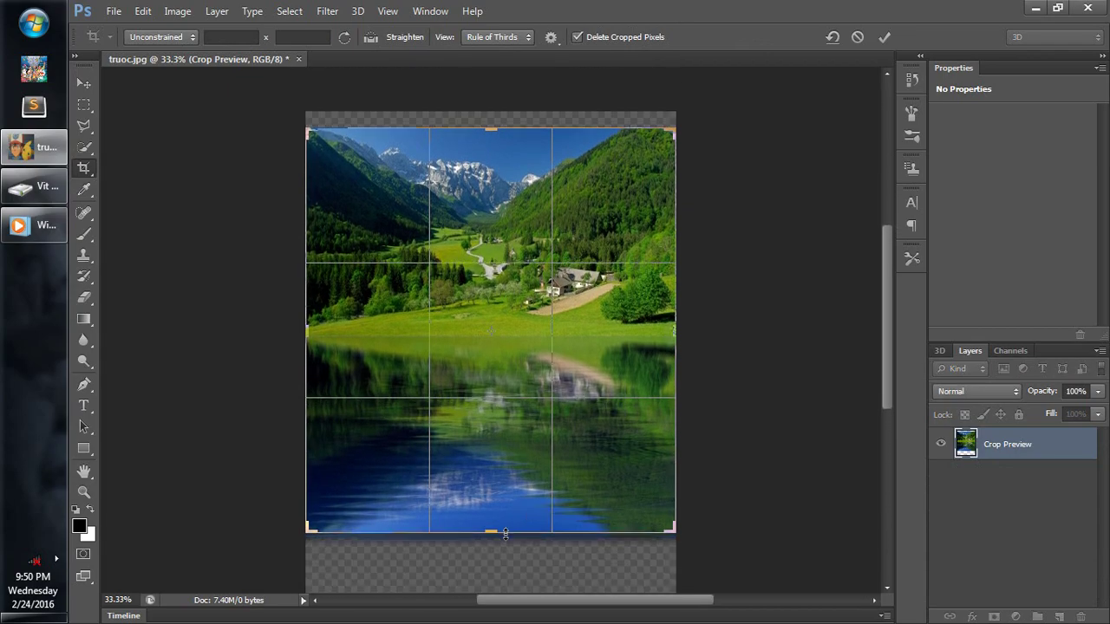
{"action": "key", "text": "Return"}
{"action": "key", "text": "v"}
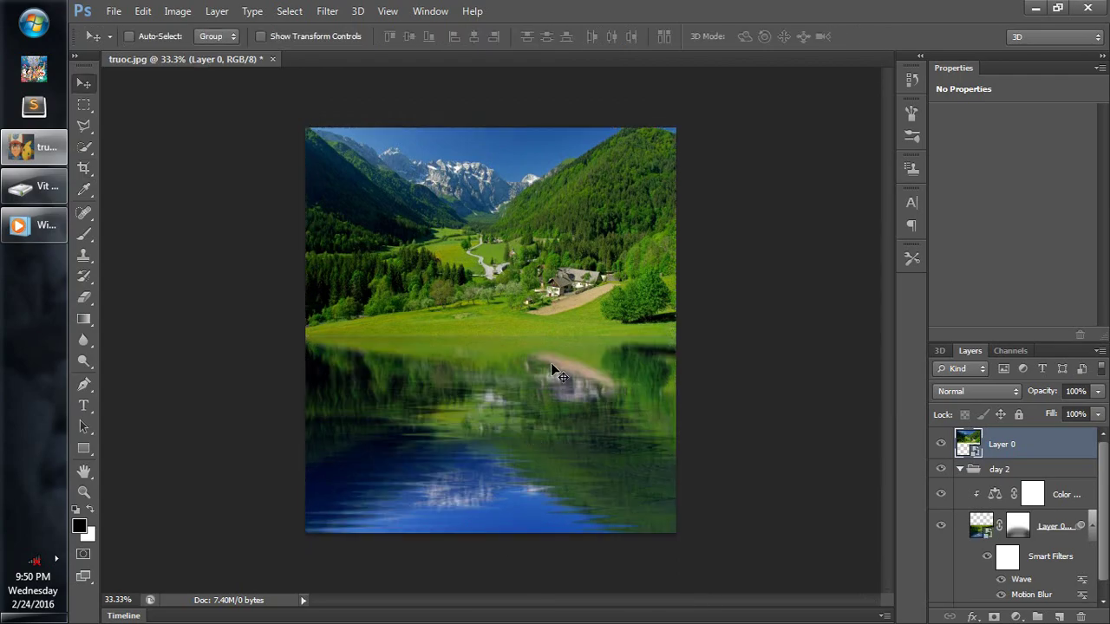
- Zoom in to inspect the cropped reflection, then bring up Save As for truoc.psd
{"action": "left_click", "coordinate": [536, 365]}
{"action": "left_click", "coordinate": [530, 404], "text": "alt"}
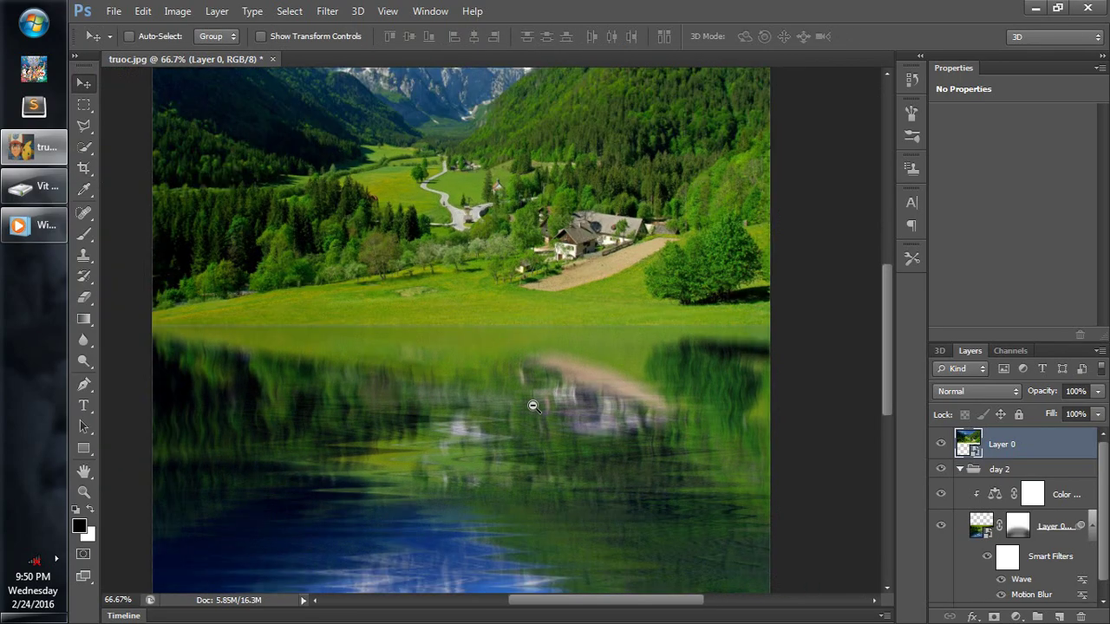
{"action": "left_click", "coordinate": [527, 406]}
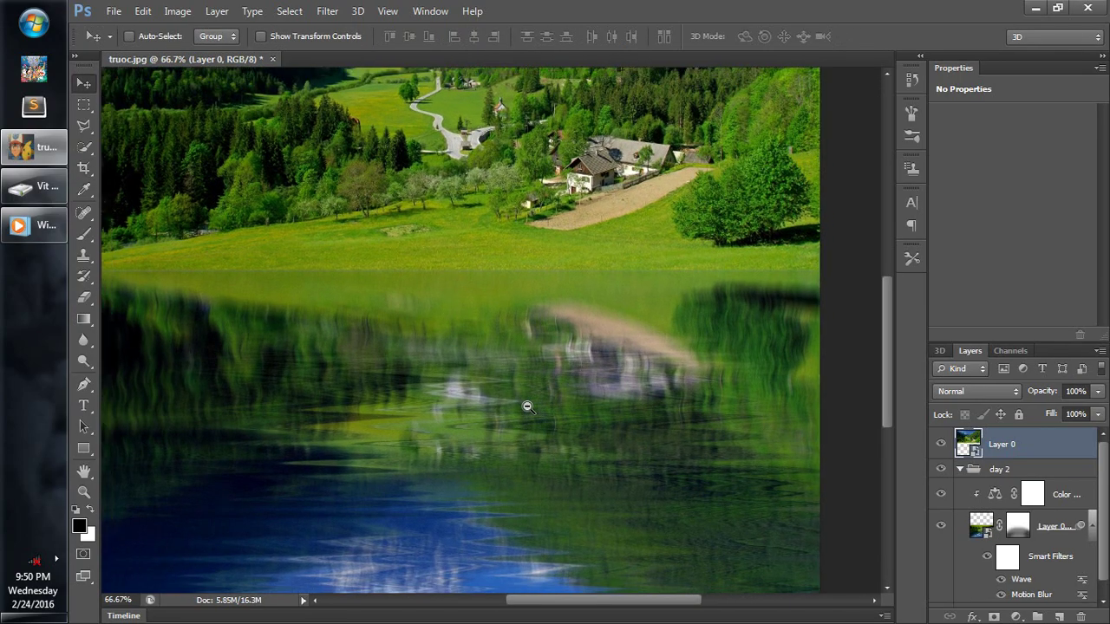
{"action": "left_click", "coordinate": [527, 406], "text": "alt"}
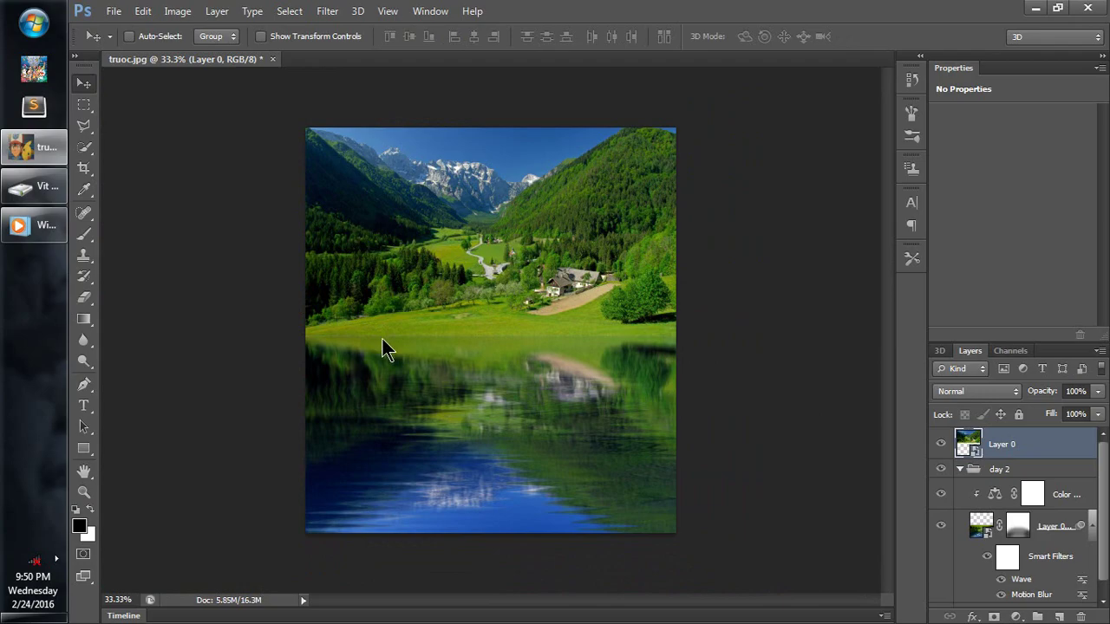
{"action": "key", "text": "ctrl+shift+s"}
- Save truoc.jpg to the Desktop as JPEG at Maximum quality 12, then quit without saving changes
{"action": "left_click", "coordinate": [630, 169]}
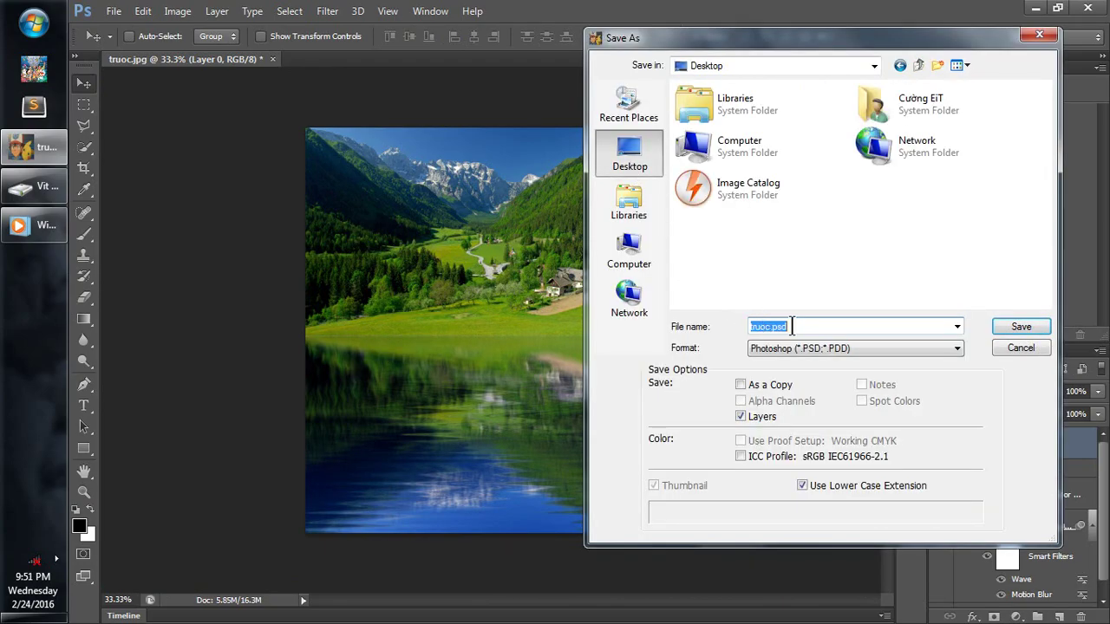
{"action": "left_click", "coordinate": [870, 346]}
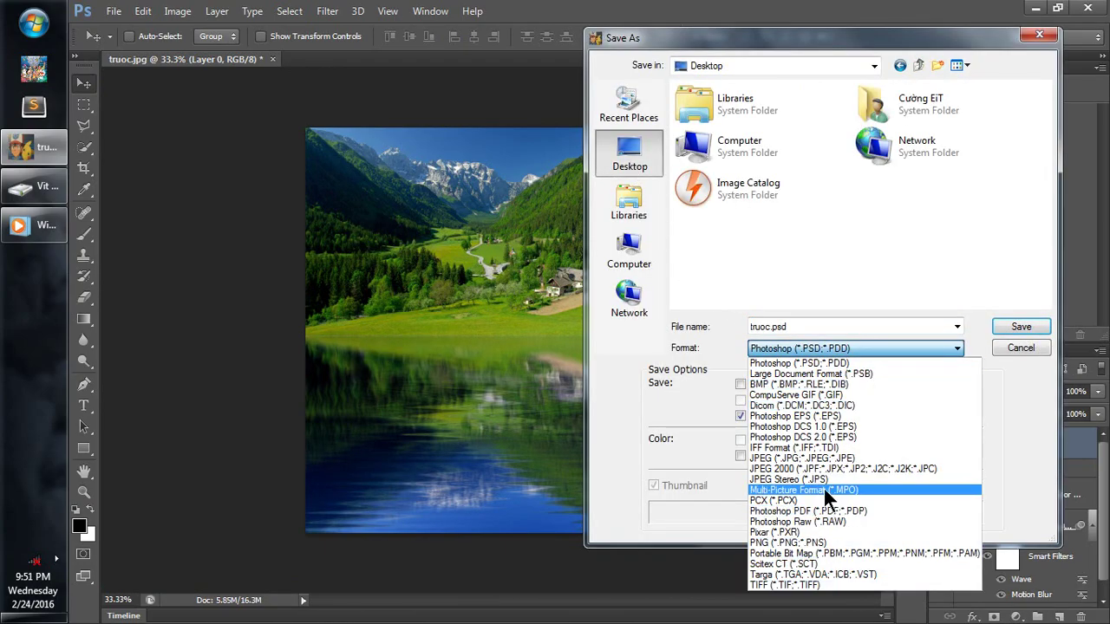
{"action": "left_click", "coordinate": [769, 463]}
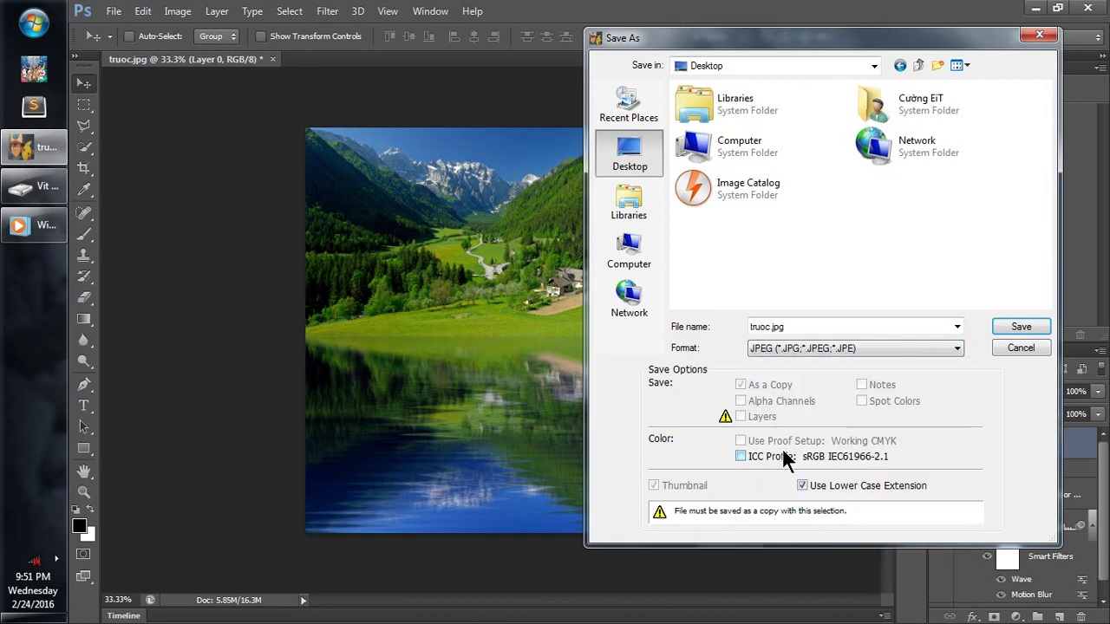
{"action": "left_click", "coordinate": [1010, 327]}
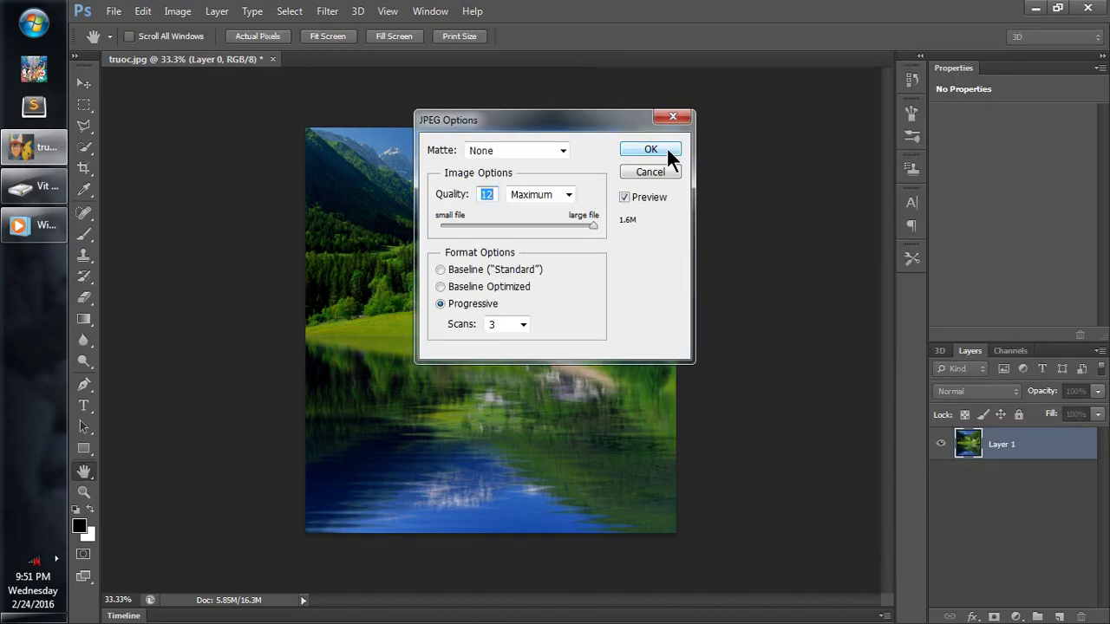
{"action": "left_click", "coordinate": [665, 147]}
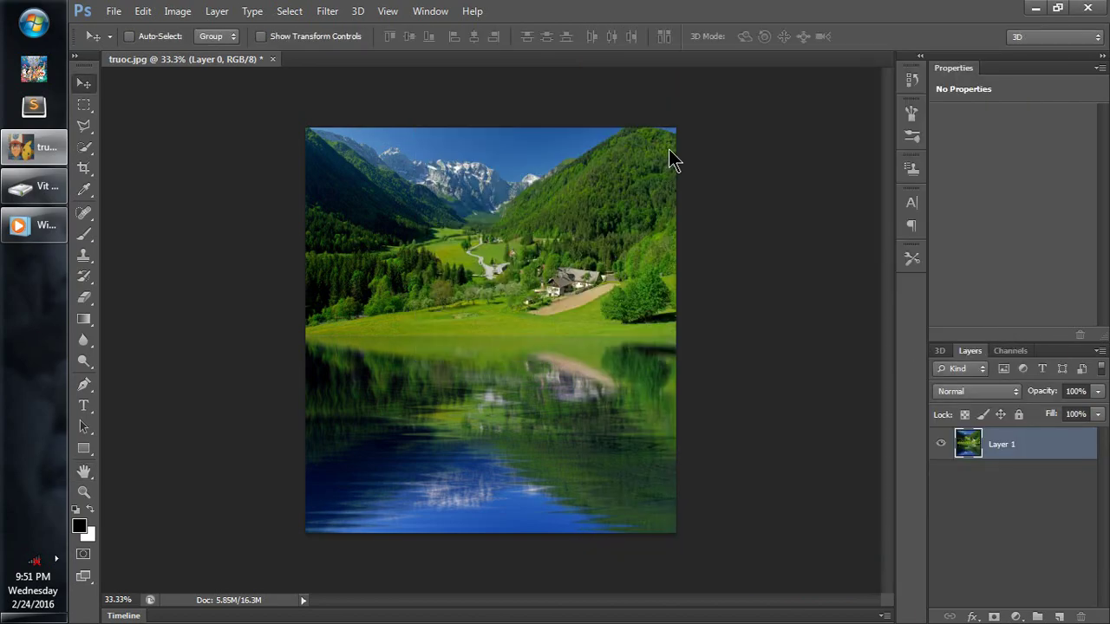
{"action": "left_click", "coordinate": [1087, 7]}
{"action": "left_click", "coordinate": [593, 253]}
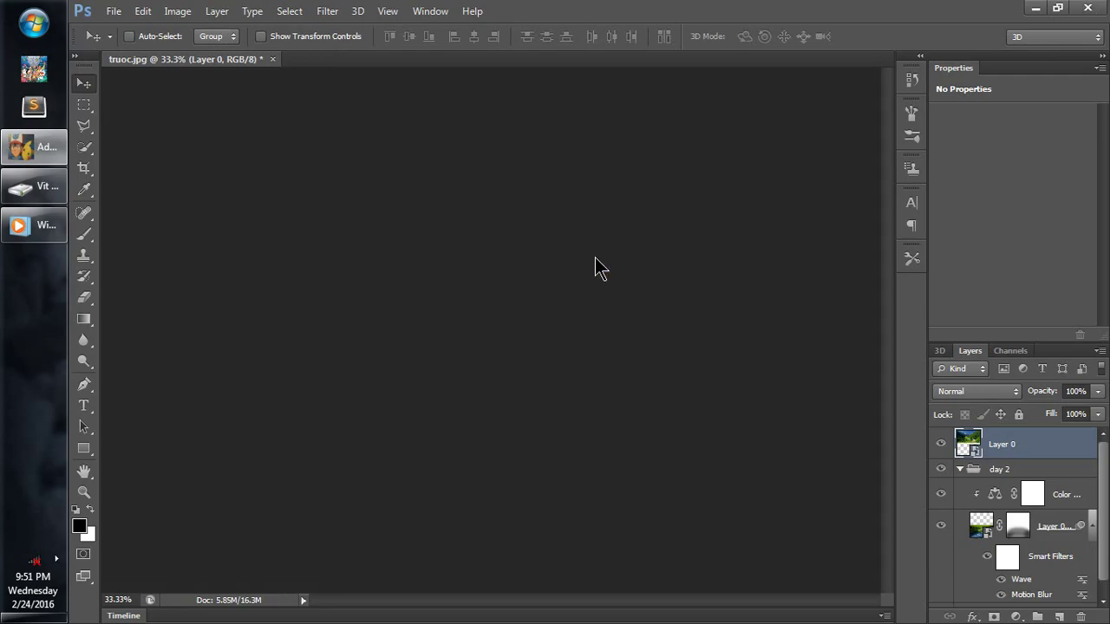
- Open truoc.jpg from the Desktop in Windows Photo Viewer to view the rippled blue reflection
{"action": "left_click_drag", "start_coordinate": [545, 295], "coordinate": [201, 381]}
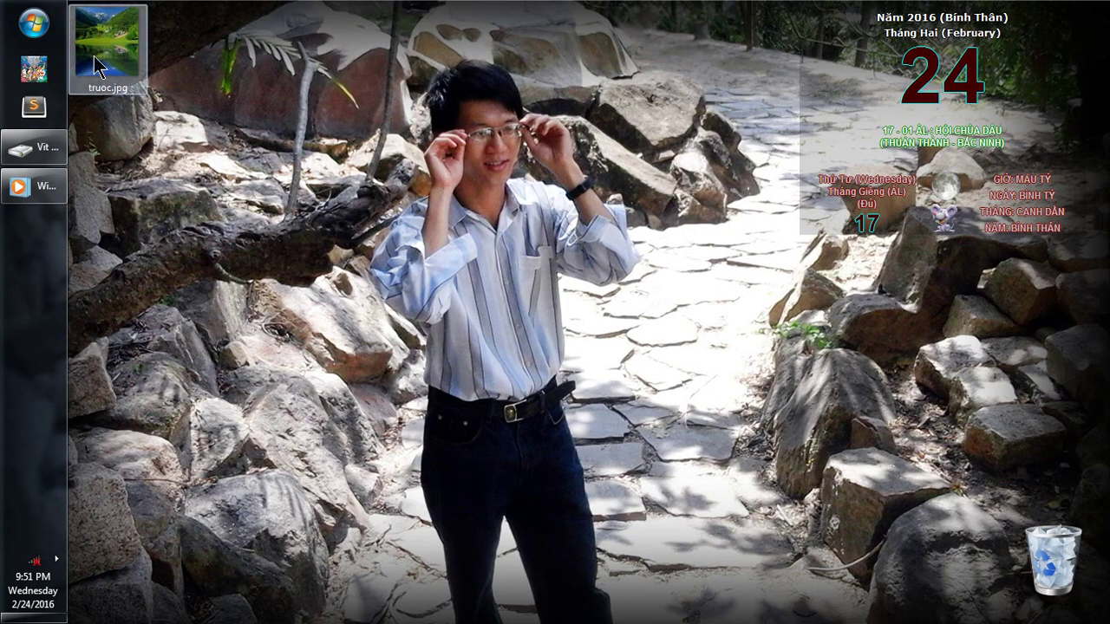
{"action": "double_click", "coordinate": [201, 380]}
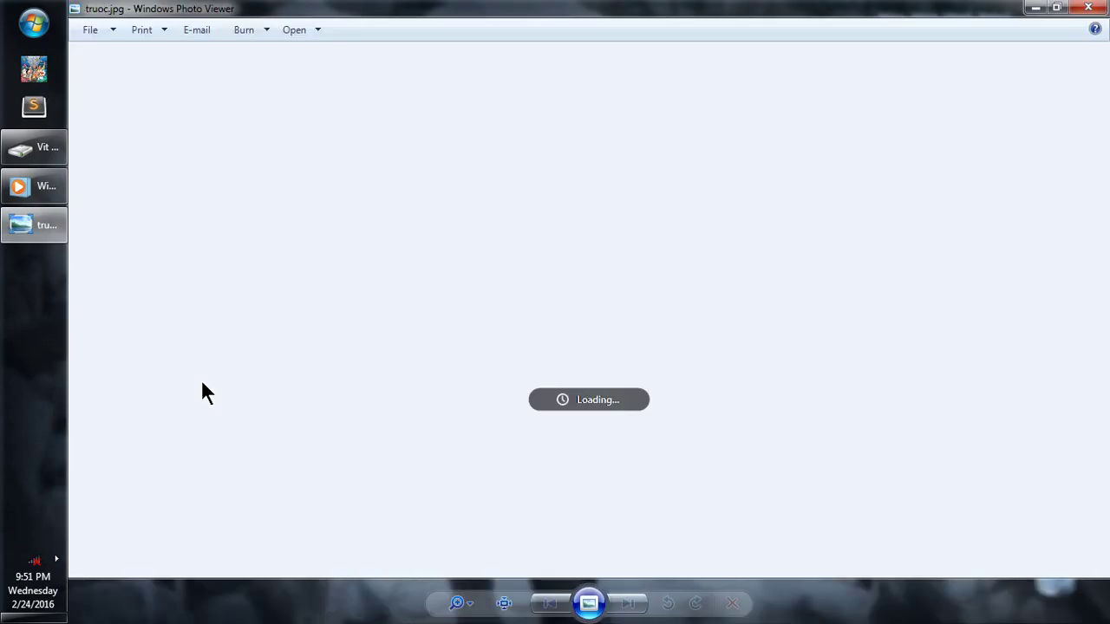
{"action": "scroll", "coordinate": [565, 362], "scroll_direction": "up", "scroll_amount": 3}
{"action": "scroll", "coordinate": [580, 363], "scroll_direction": "down", "scroll_amount": 2}
{"action": "scroll", "coordinate": [590, 381], "scroll_direction": "down", "scroll_amount": 1}
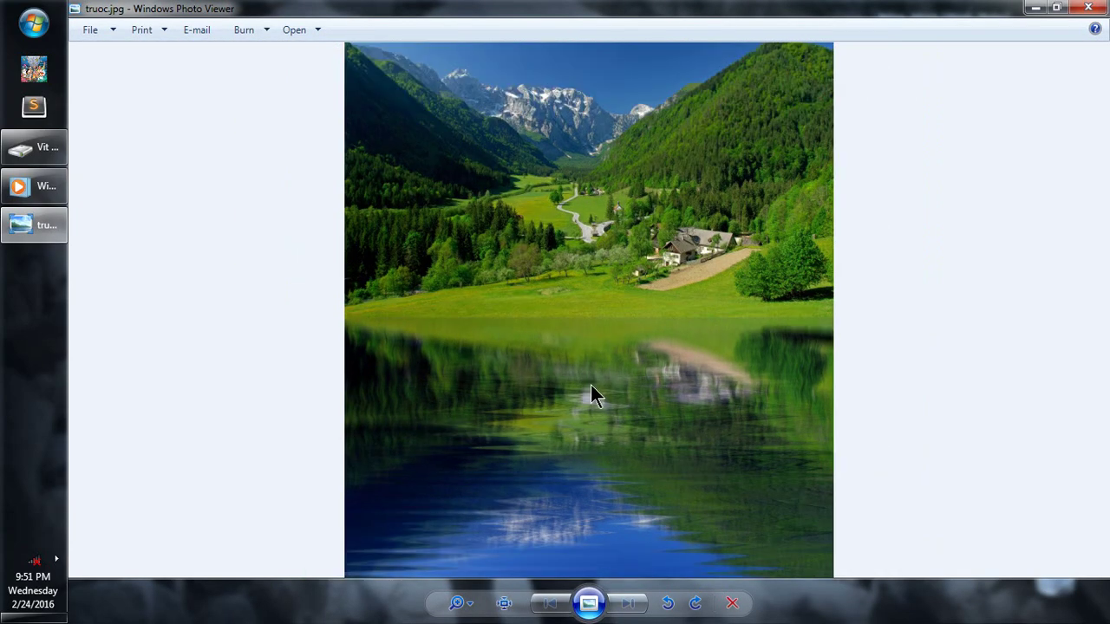